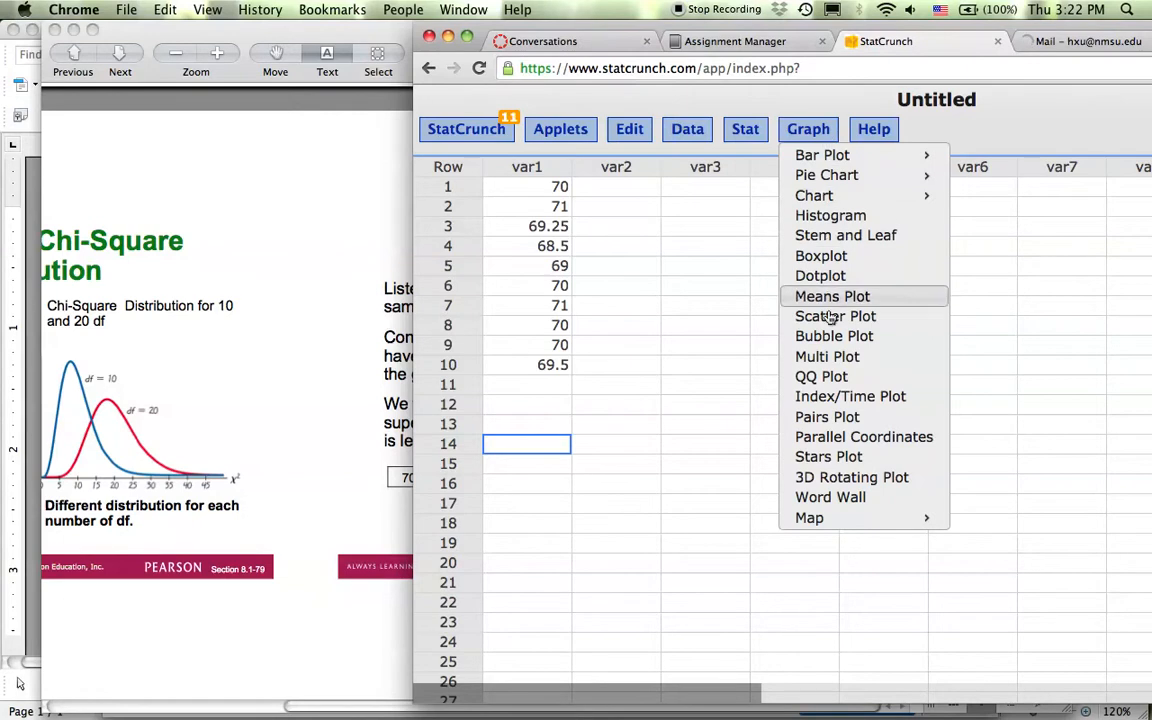
Make a QQ plot of var1 and drag it fully into view.
click(830, 378)
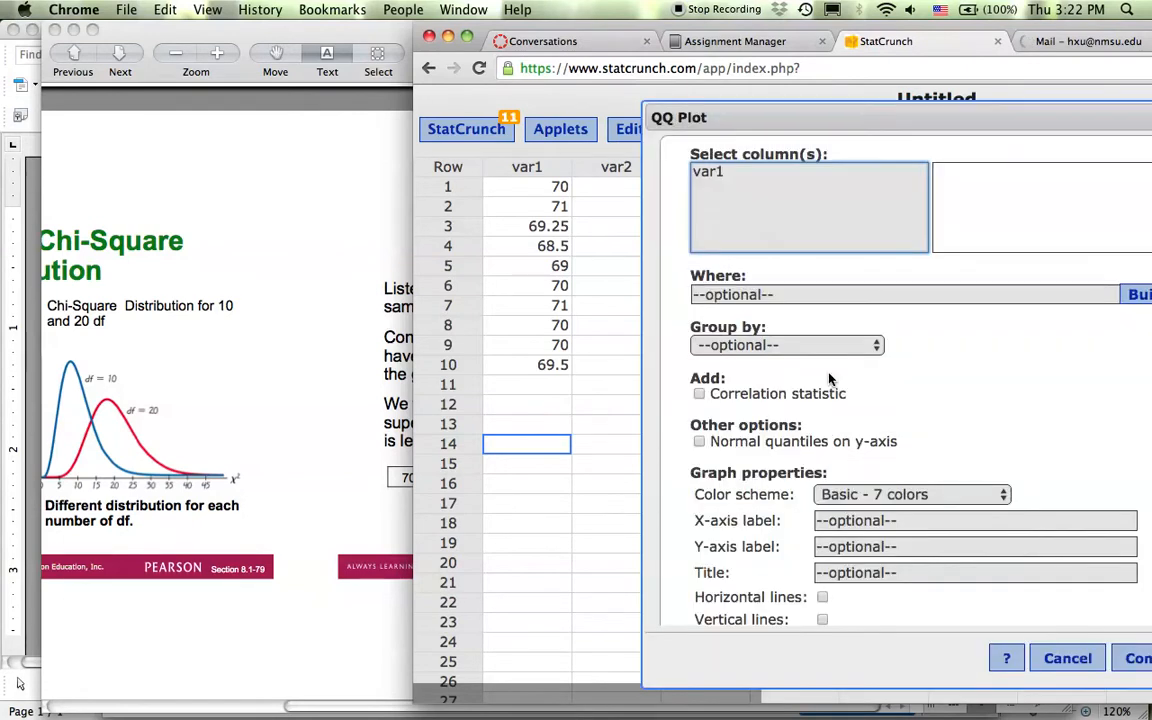
click(718, 174)
click(1137, 660)
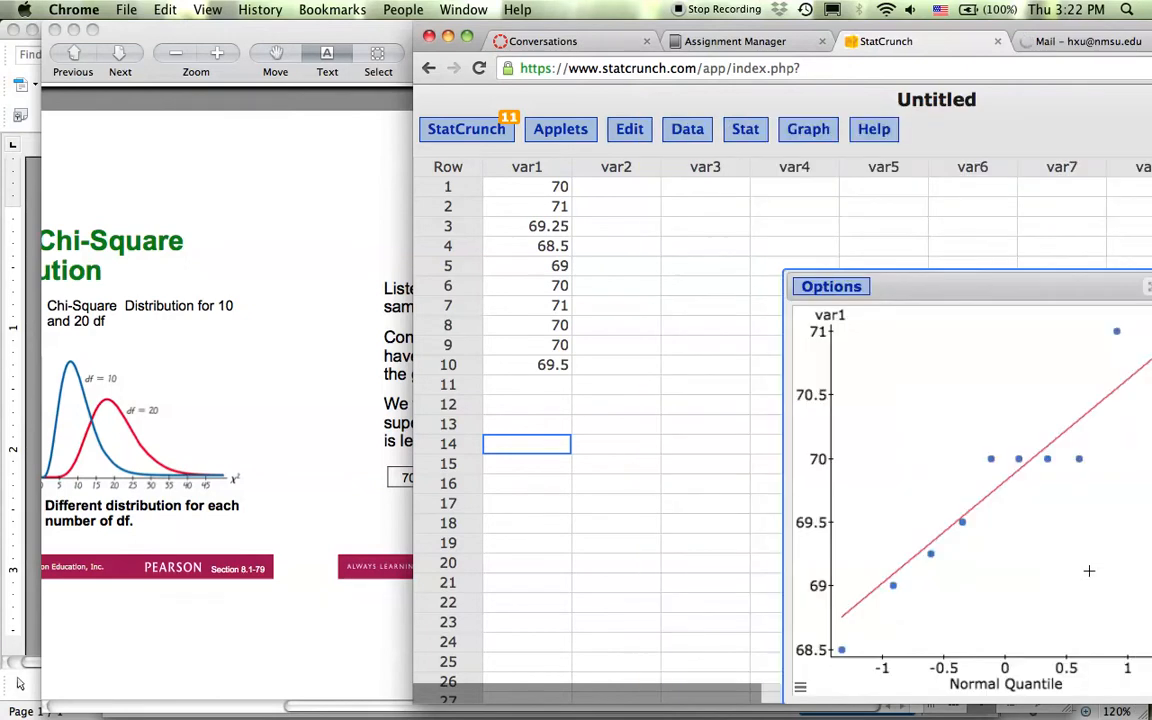
drag(990, 287, 854, 158)
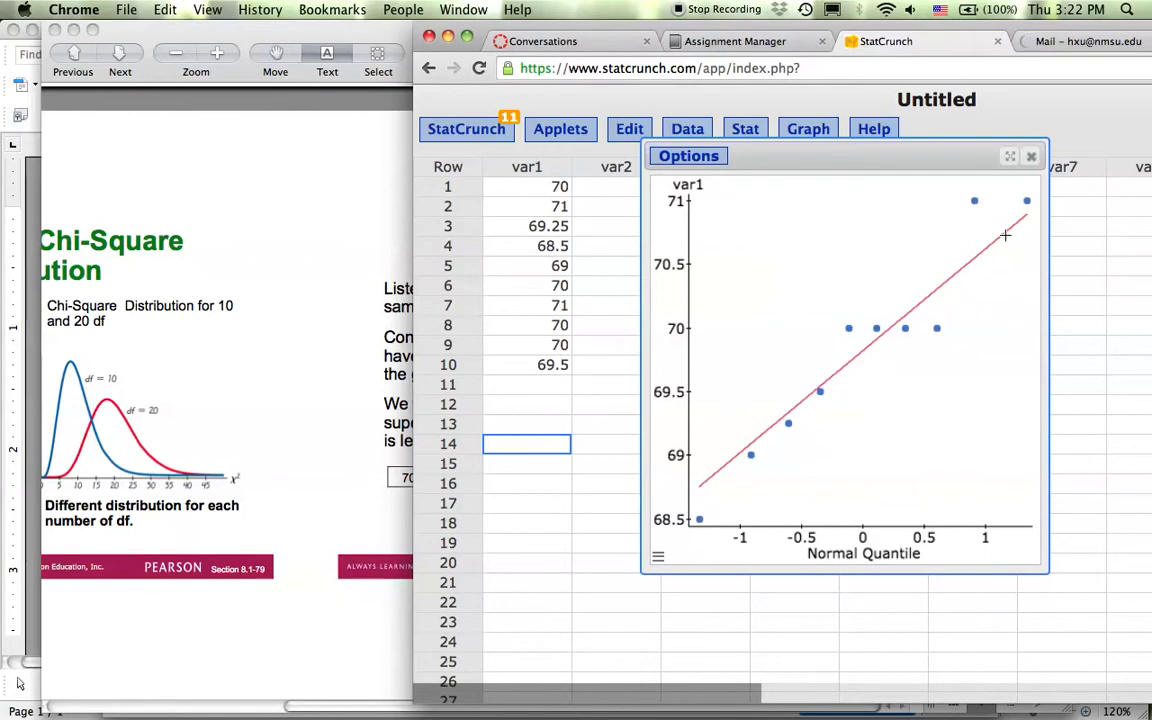
Close the QQ plot and start a one-sample variance test with data on var1.
click(1032, 159)
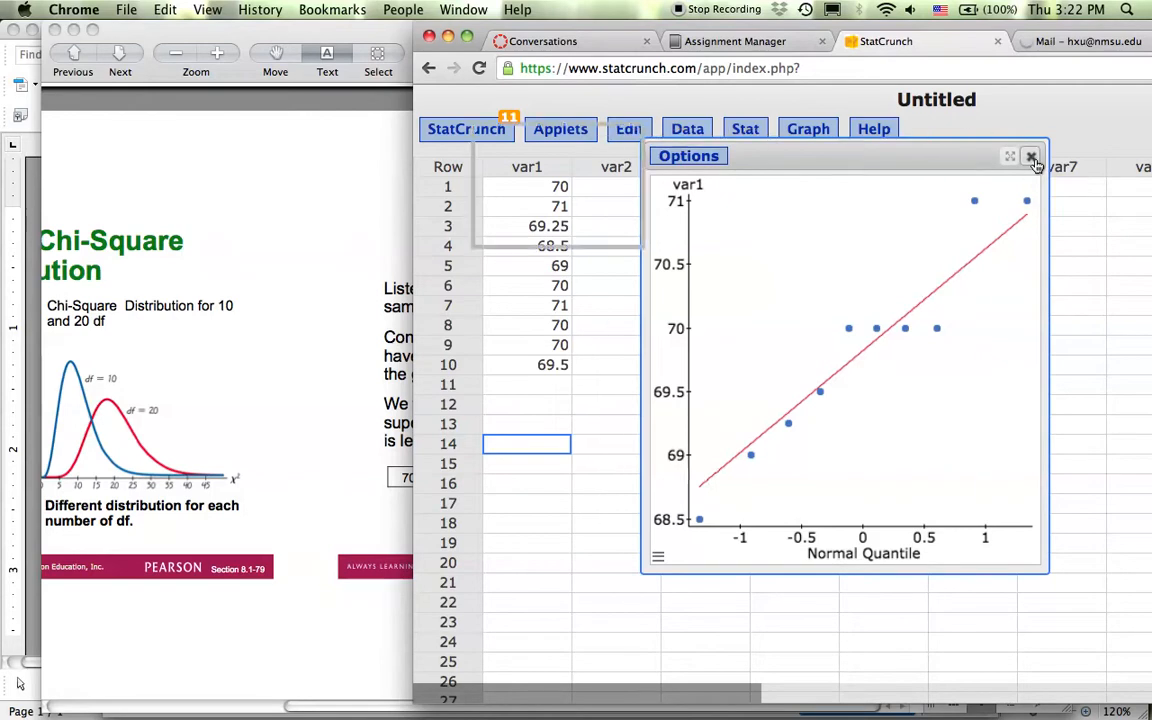
click(749, 132)
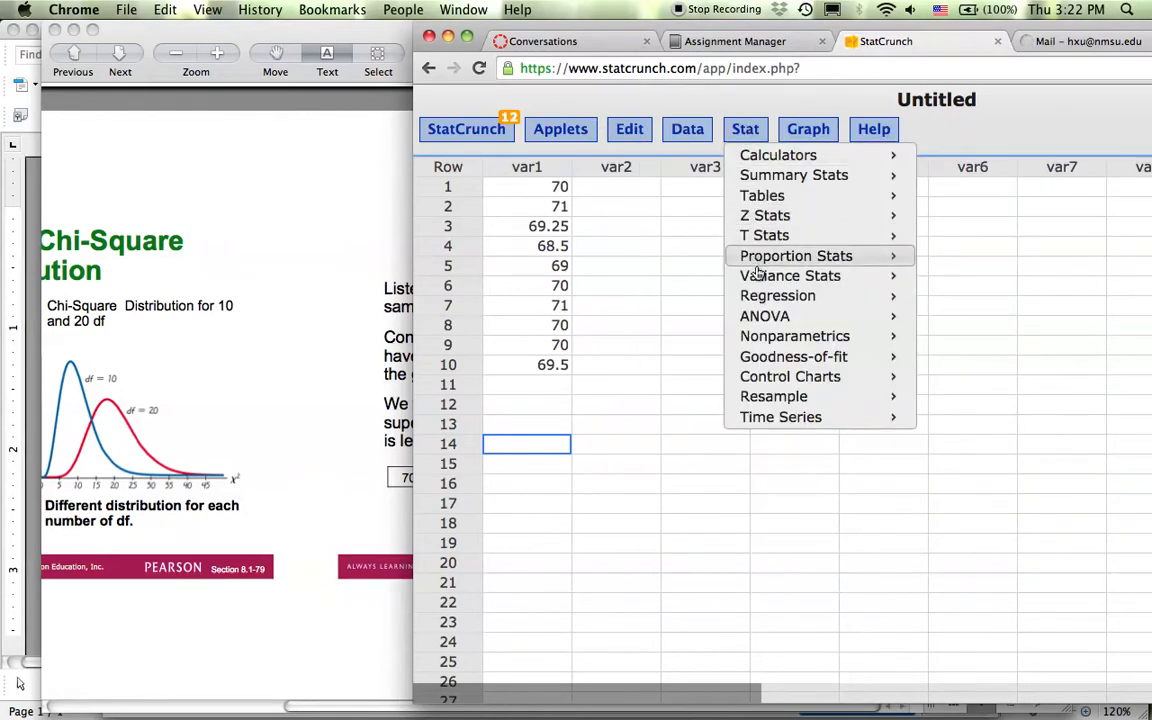
mouse_move(760, 279)
mouse_move(944, 277)
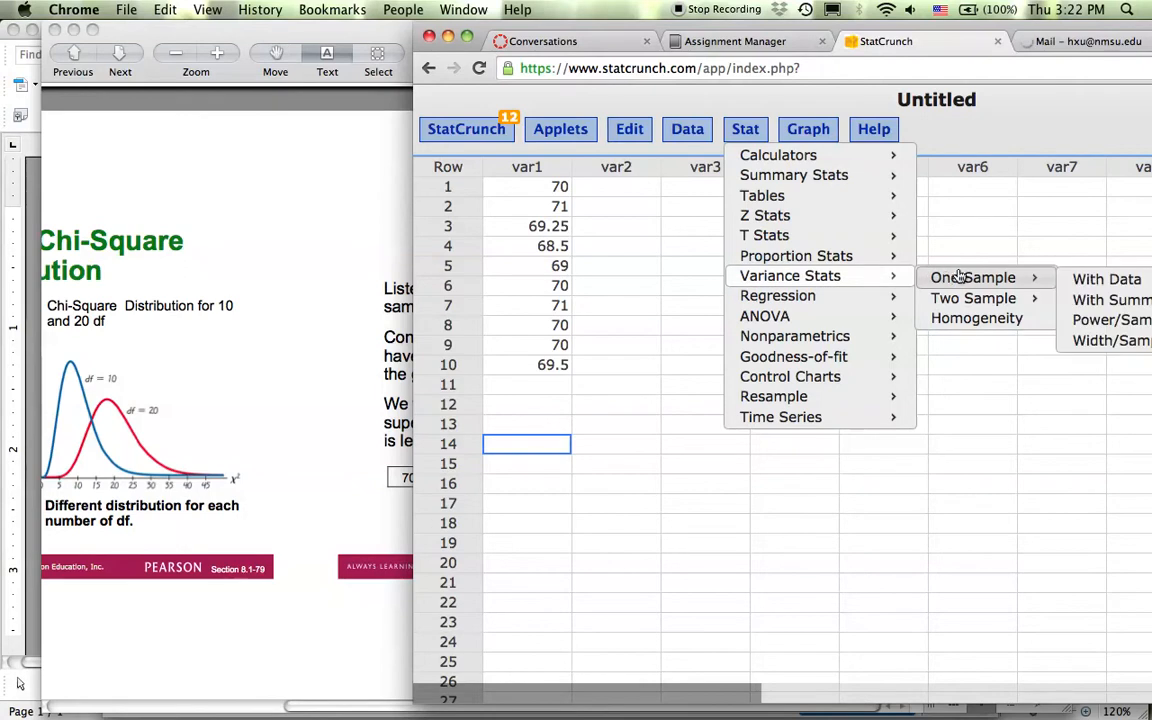
click(1106, 278)
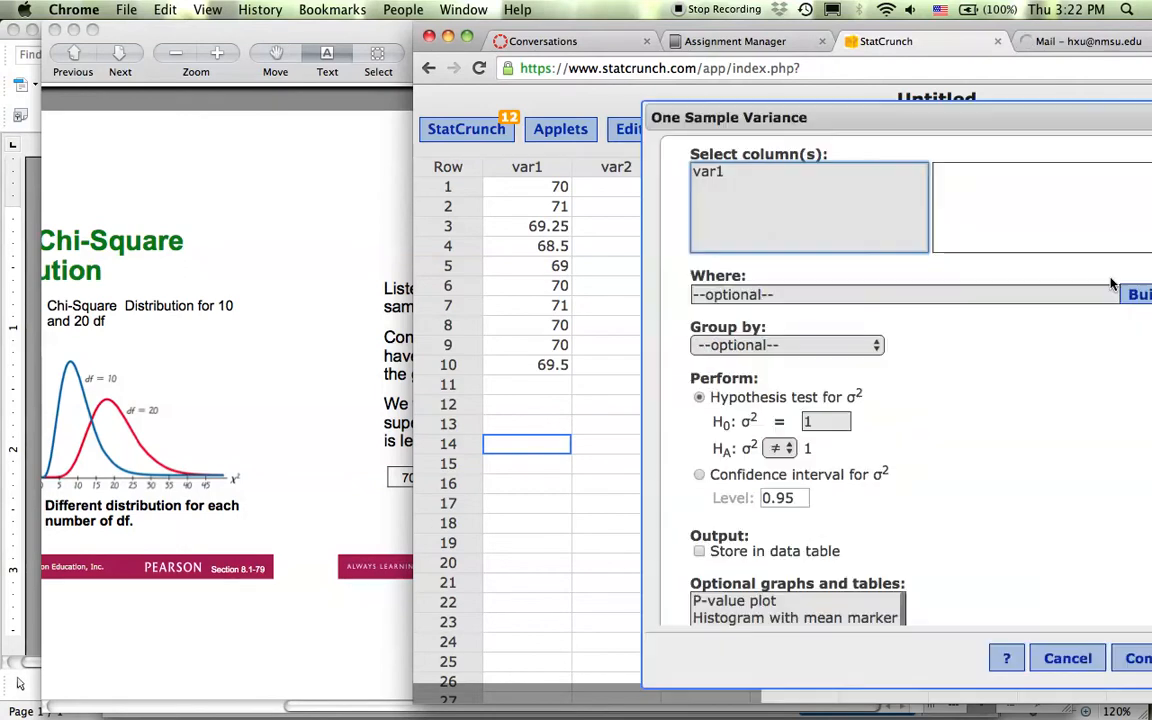
click(727, 174)
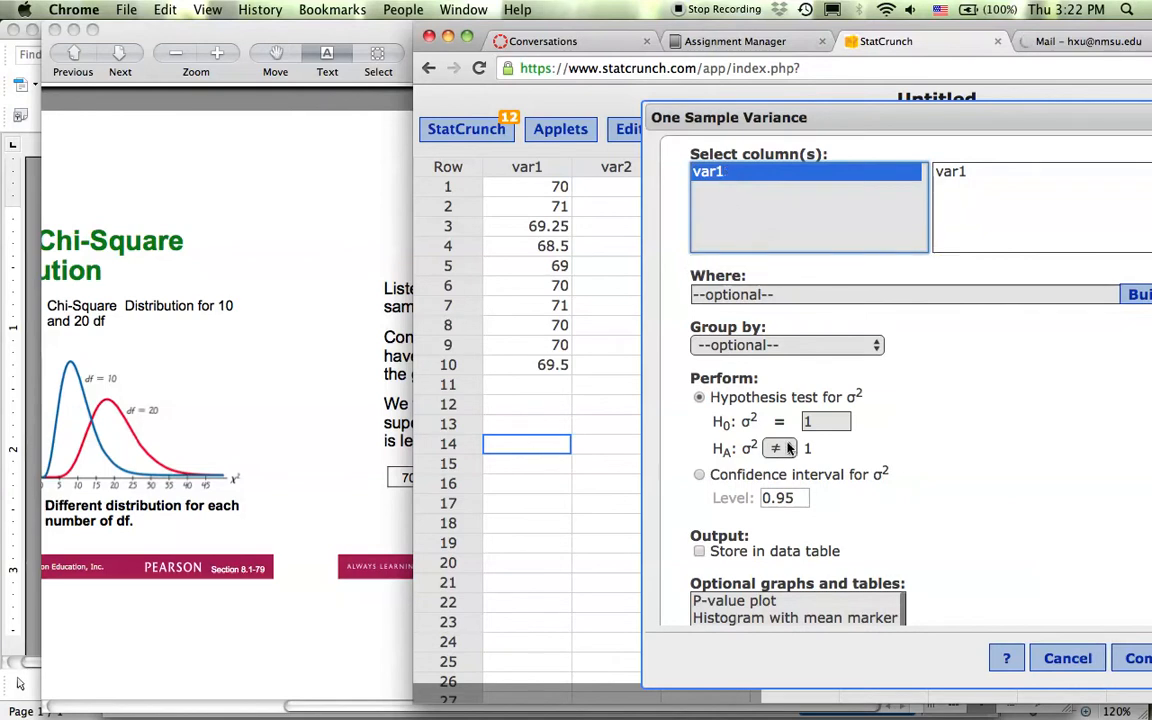
Highlight the claimed standard deviation 2.6 on the example slide, then rearrange the windows.
click(395, 403)
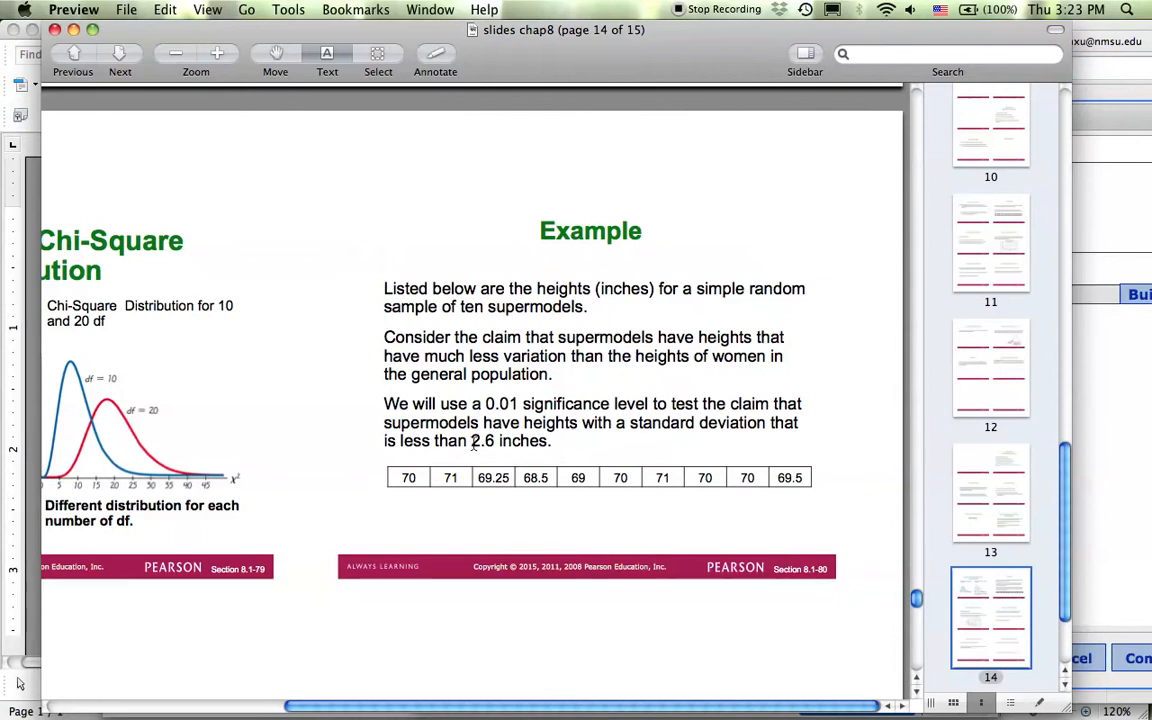
drag(472, 443, 495, 442)
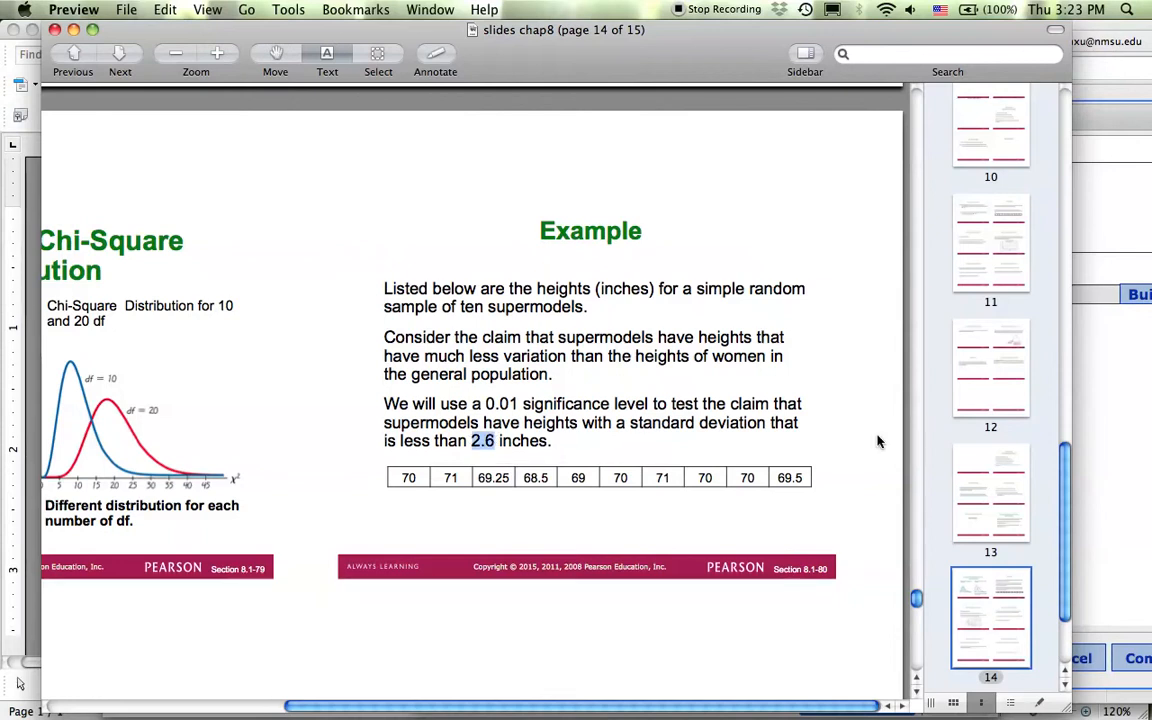
click(1113, 452)
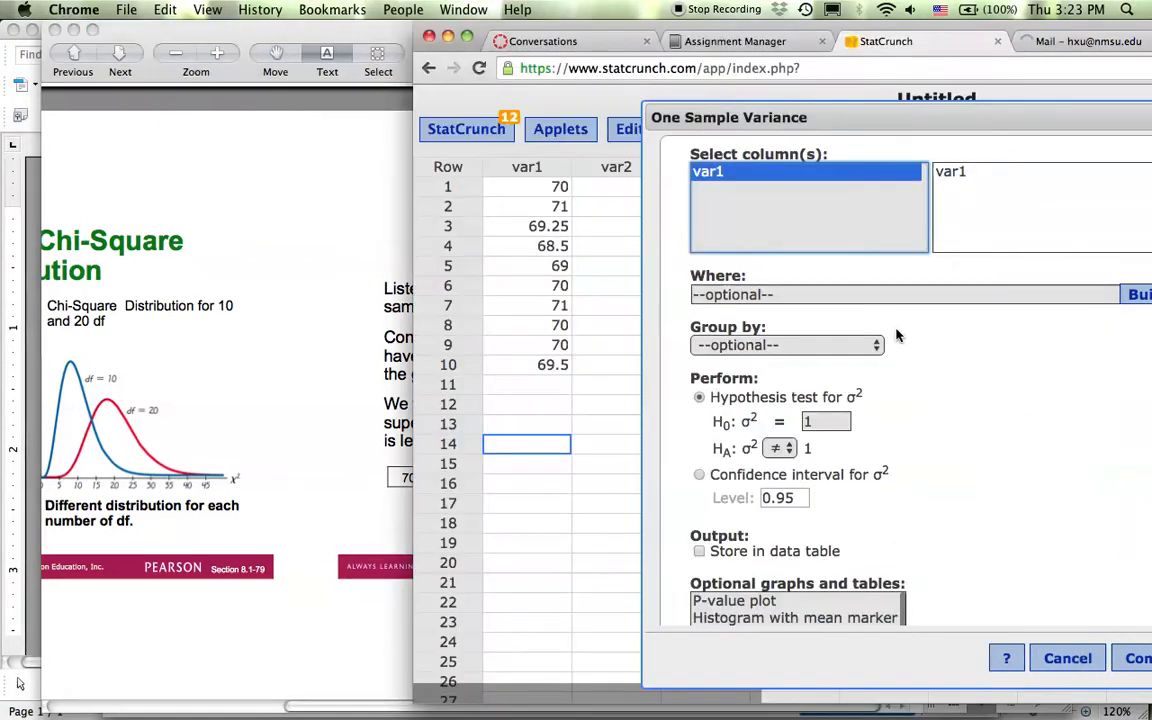
click(614, 271)
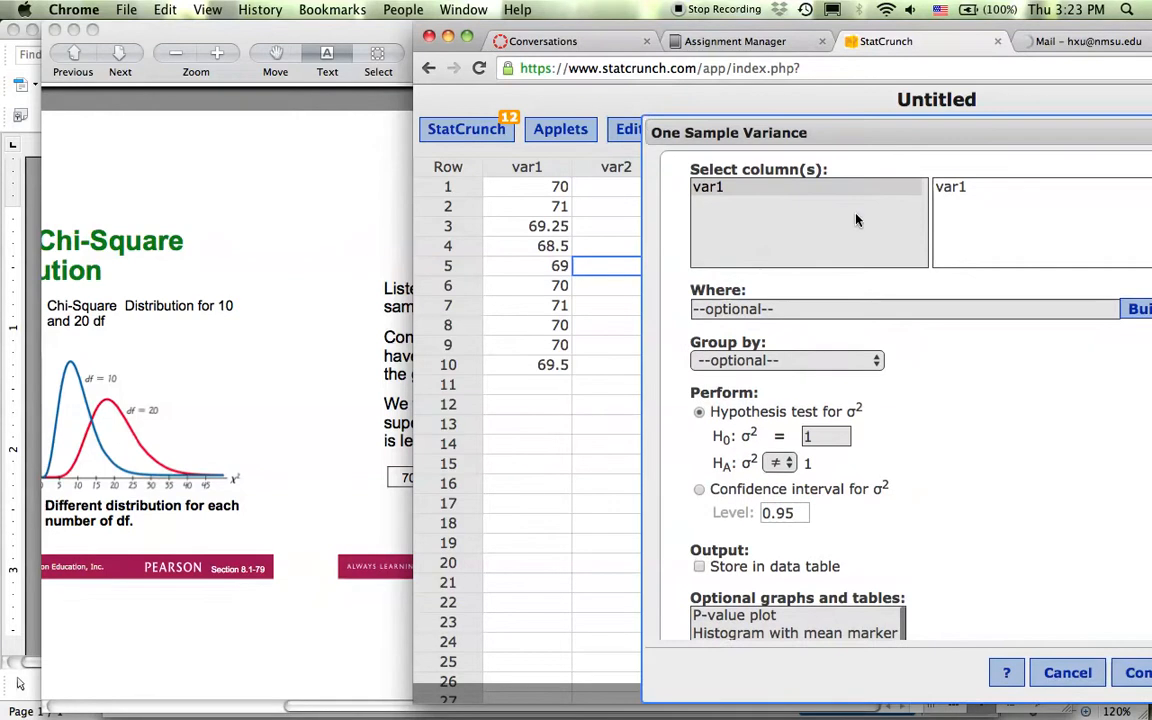
drag(855, 132, 949, 131)
drag(873, 33, 689, 37)
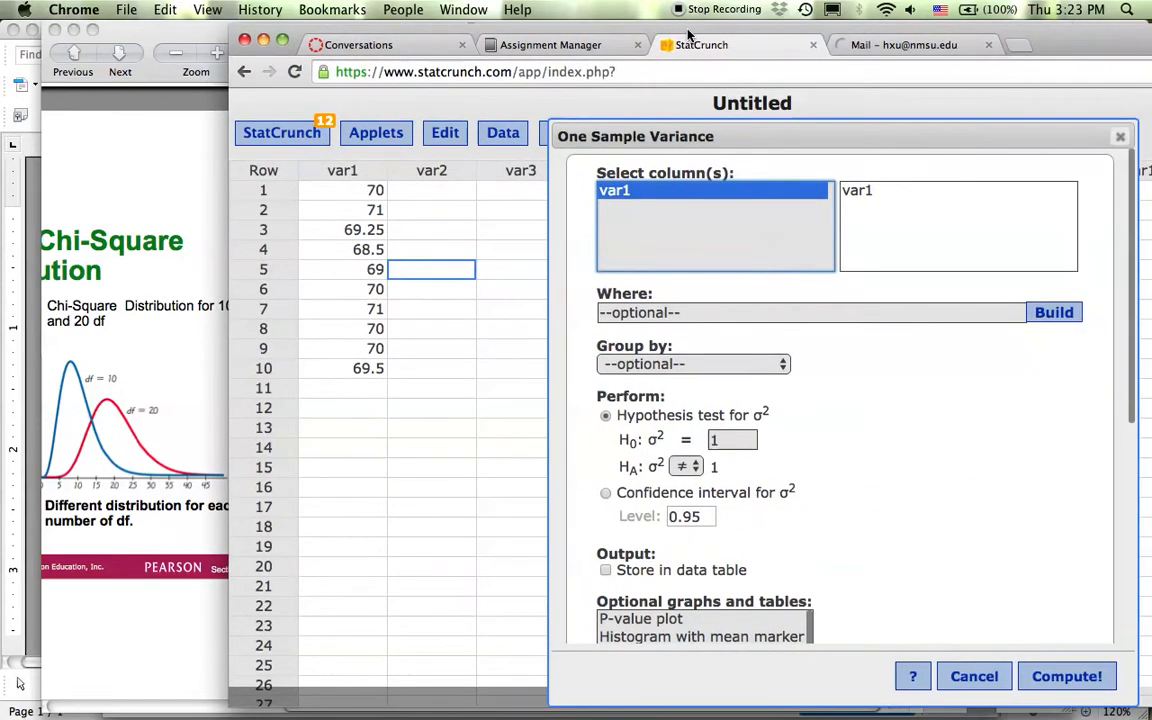
Compute 2.6^2 into a new column, giving 6.76.
click(504, 137)
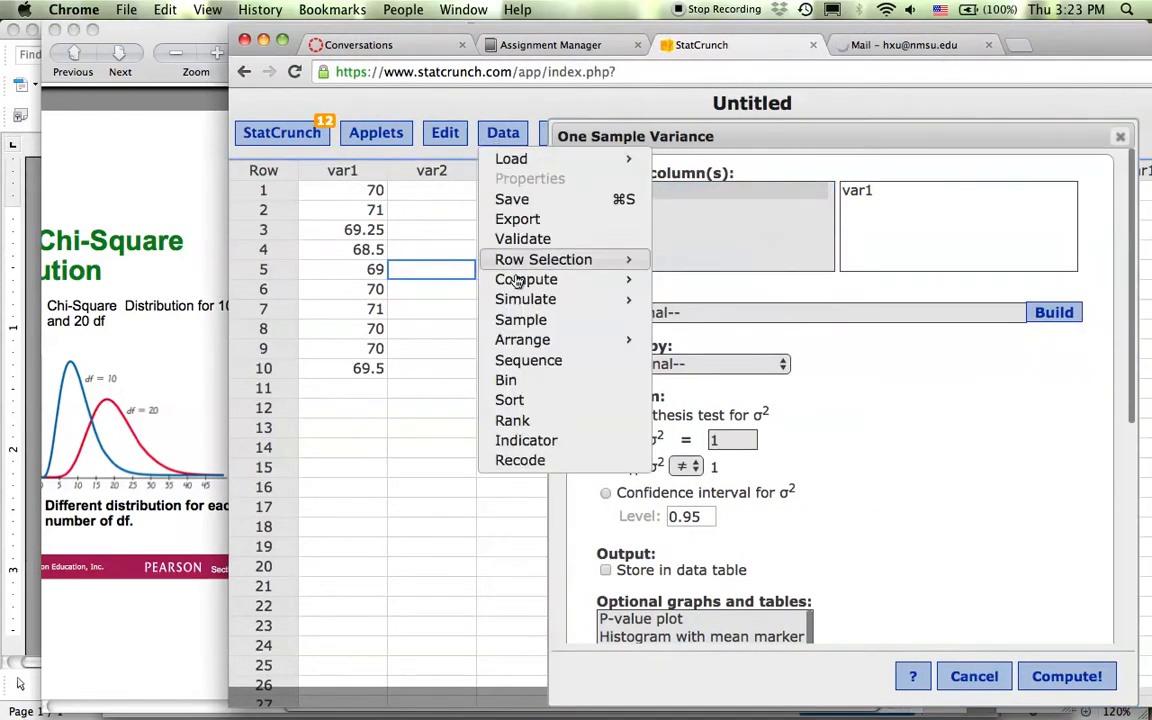
mouse_move(522, 281)
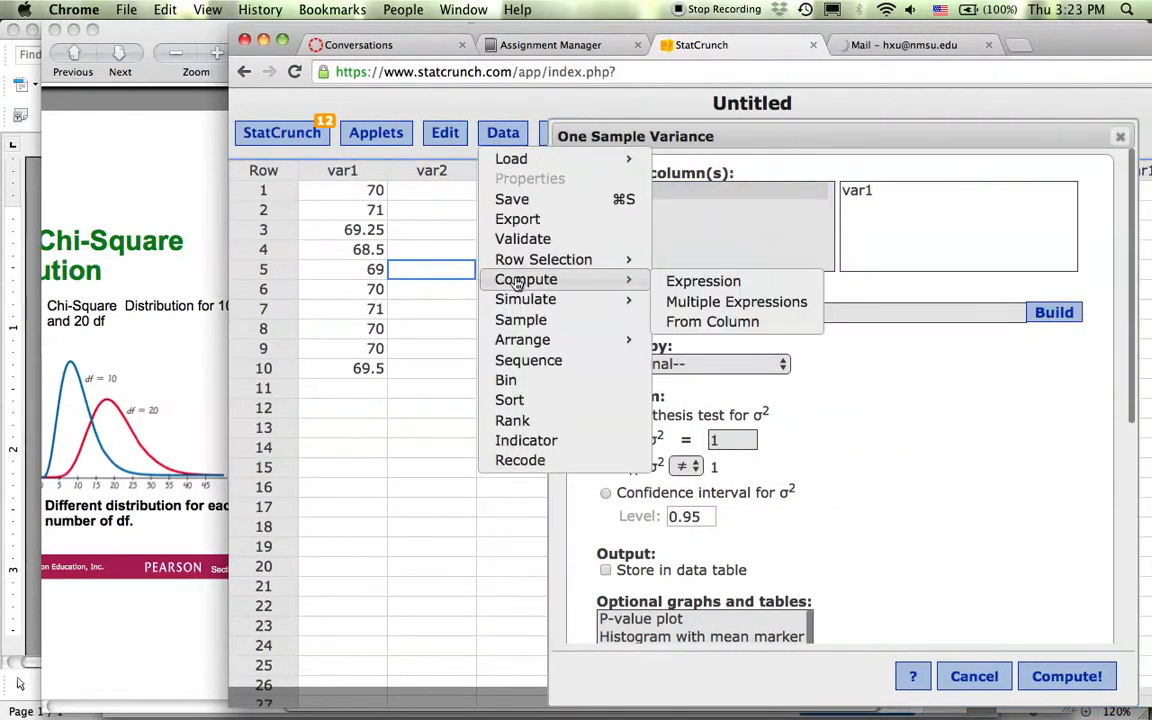
click(703, 282)
click(640, 397)
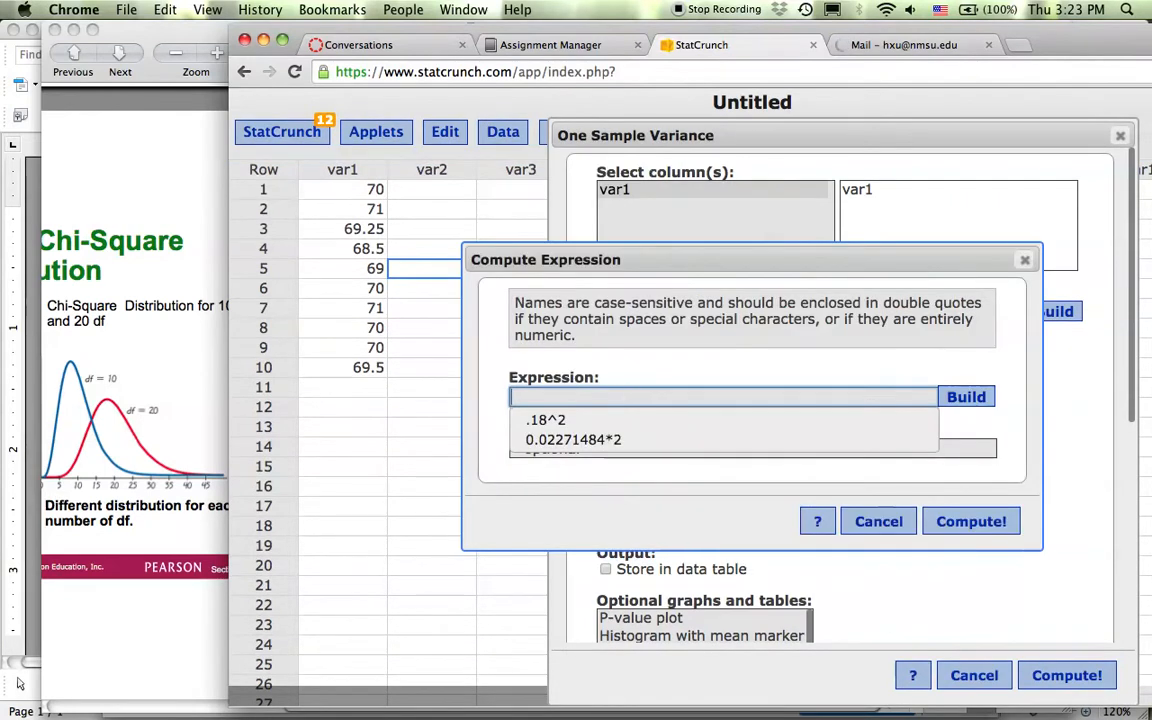
text(2.6^2)
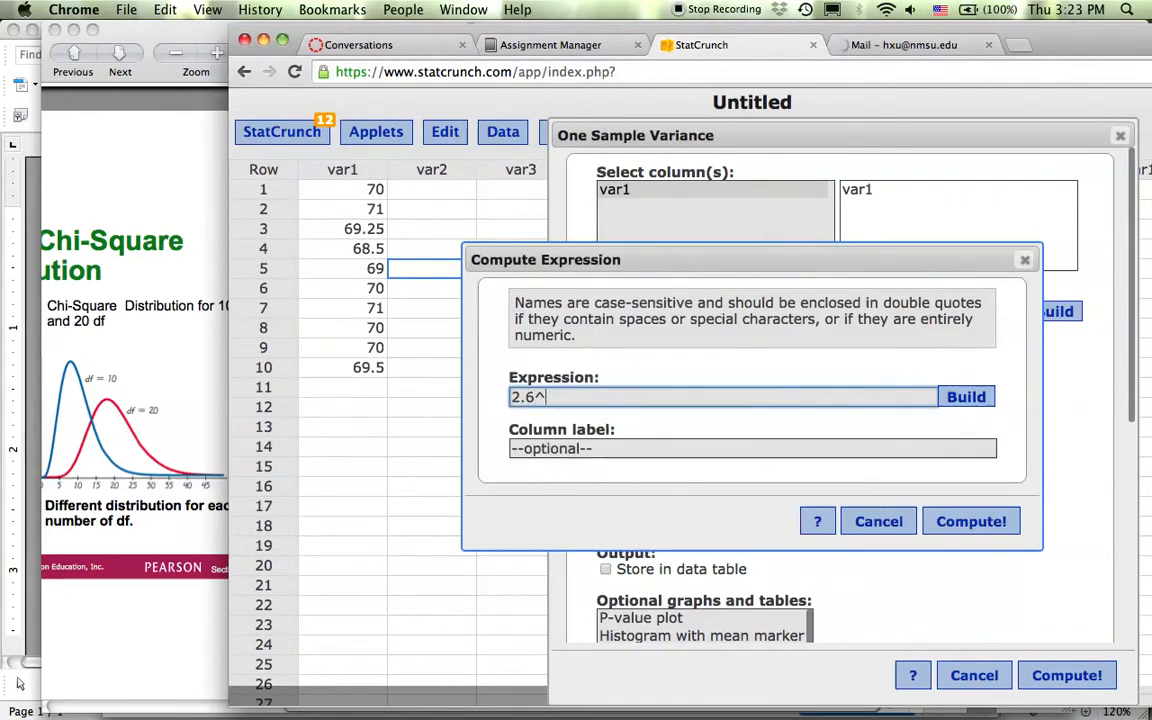
click(971, 521)
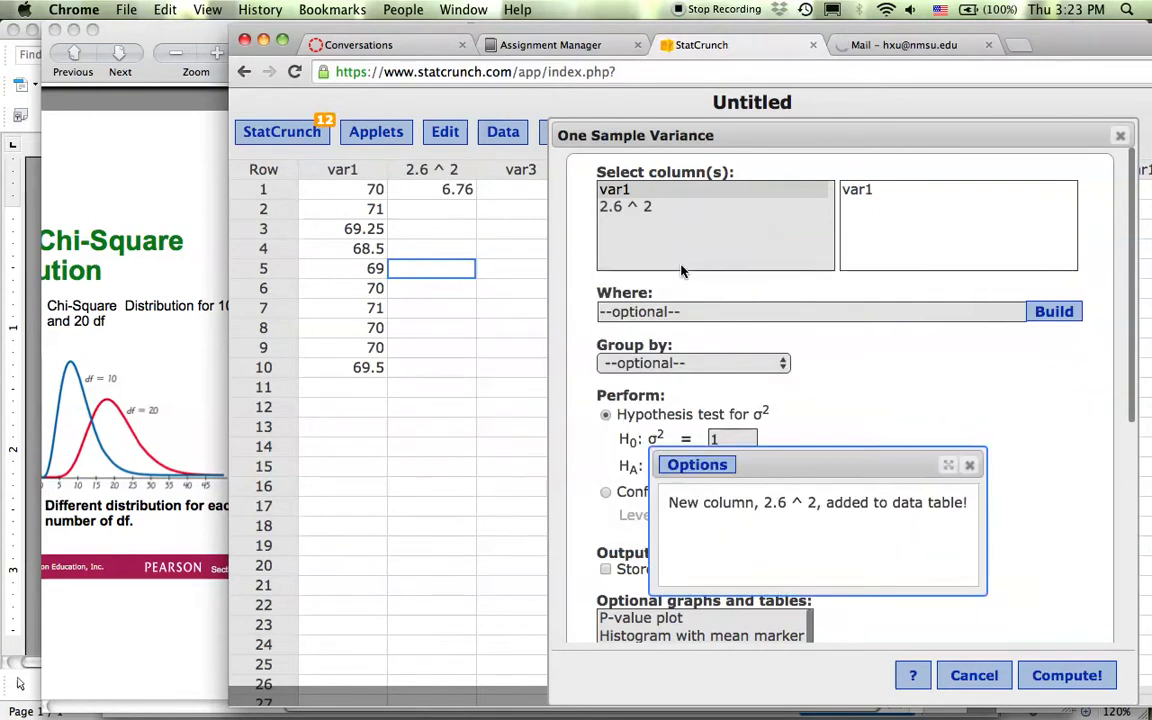
Copy 6.76 into the null hypothesis variance, replacing the default 1.
click(454, 189)
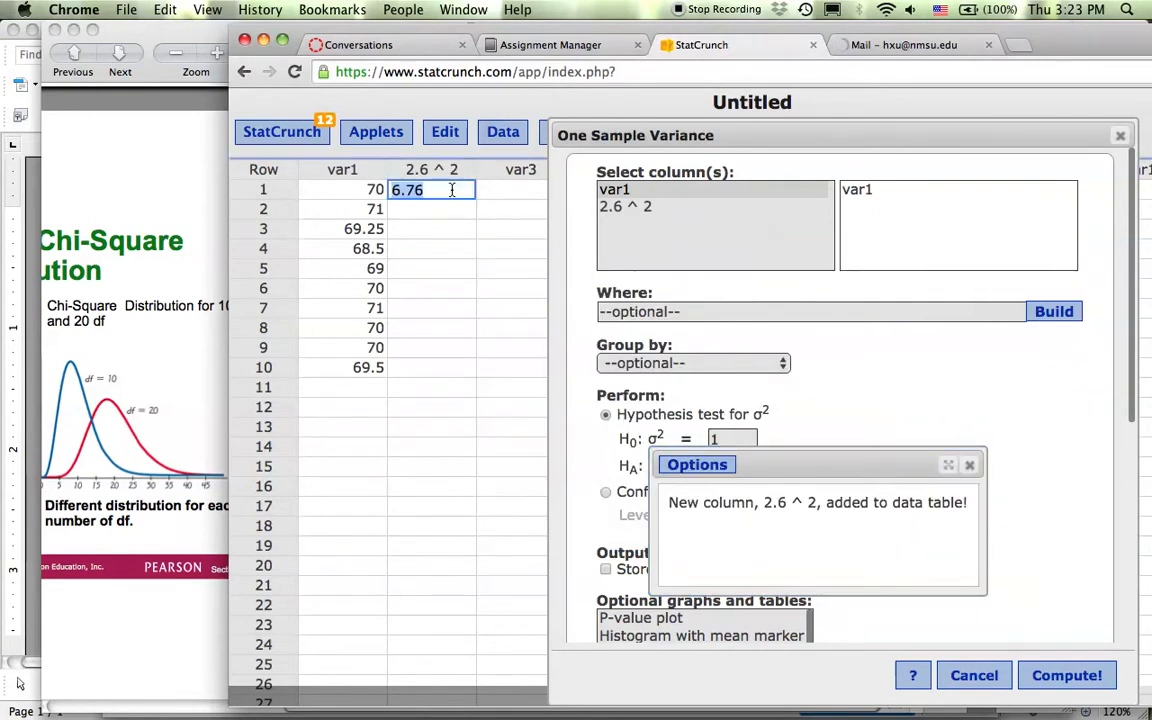
click(452, 190)
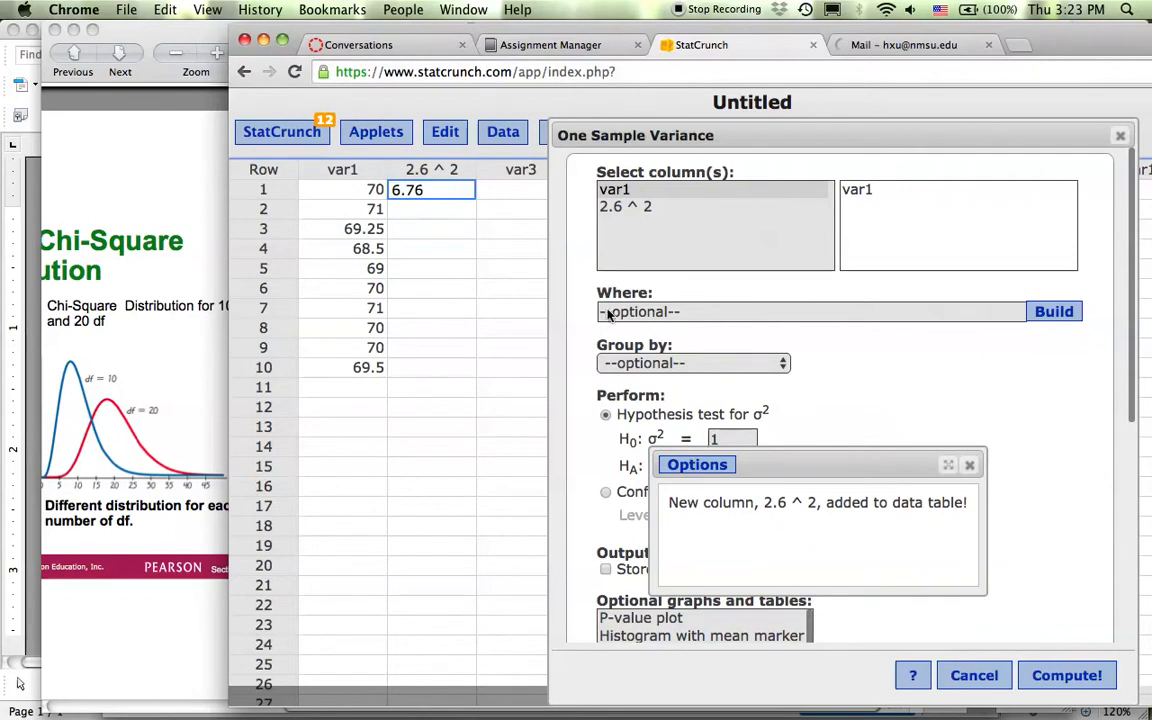
click(730, 440)
key(BackSpace)
key(super+v)
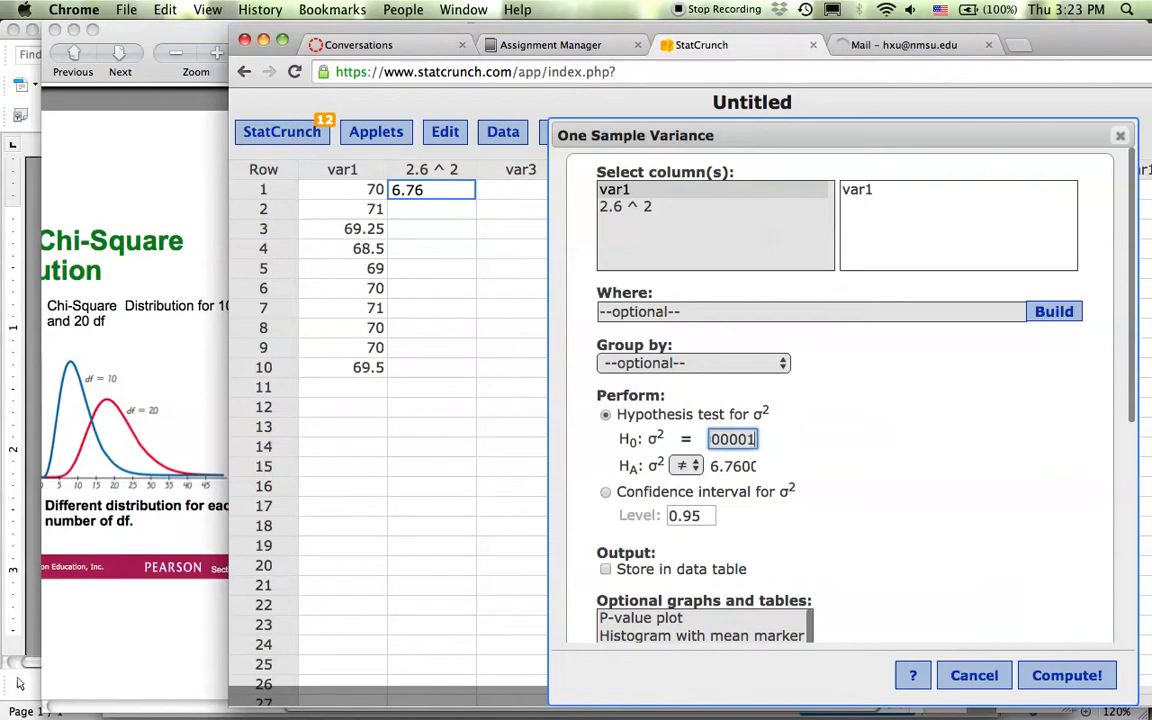
key(BackSpace)
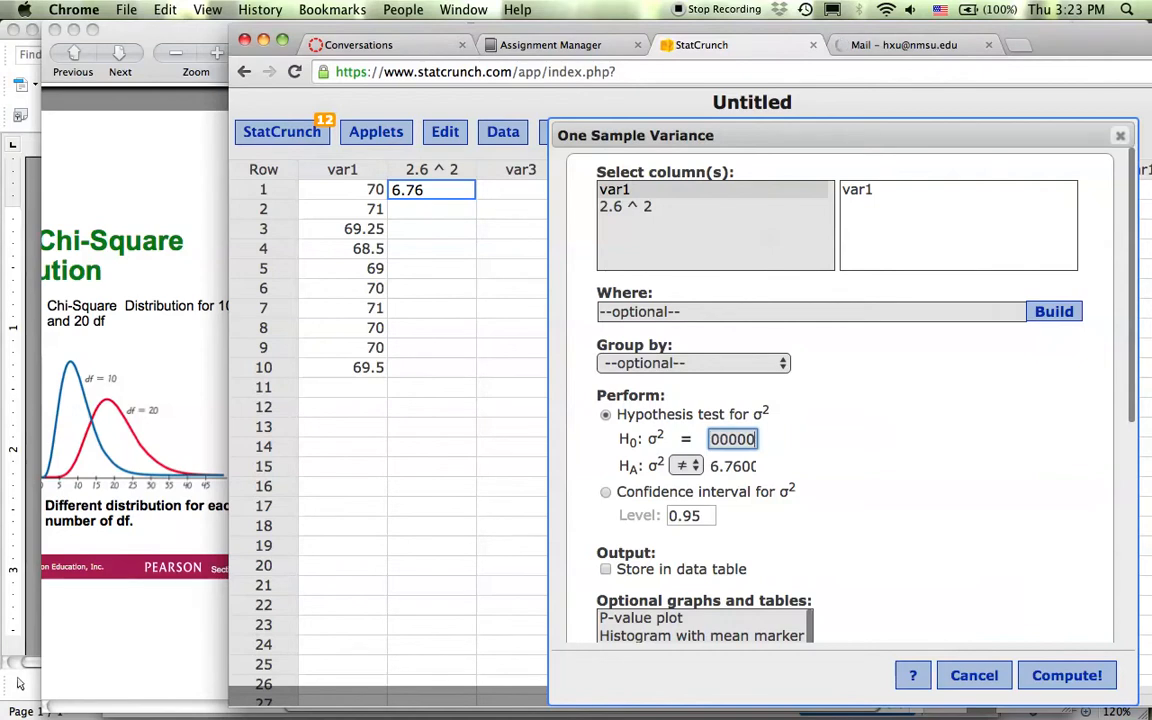
key(BackSpace)
key(BackSpace)
key(BackSpace)
key(BackSpace)
key(BackSpace)
key(BackSpace)
key(BackSpace)
key(BackSpace)
key(BackSpace)
key(BackSpace)
key(BackSpace)
click(813, 453)
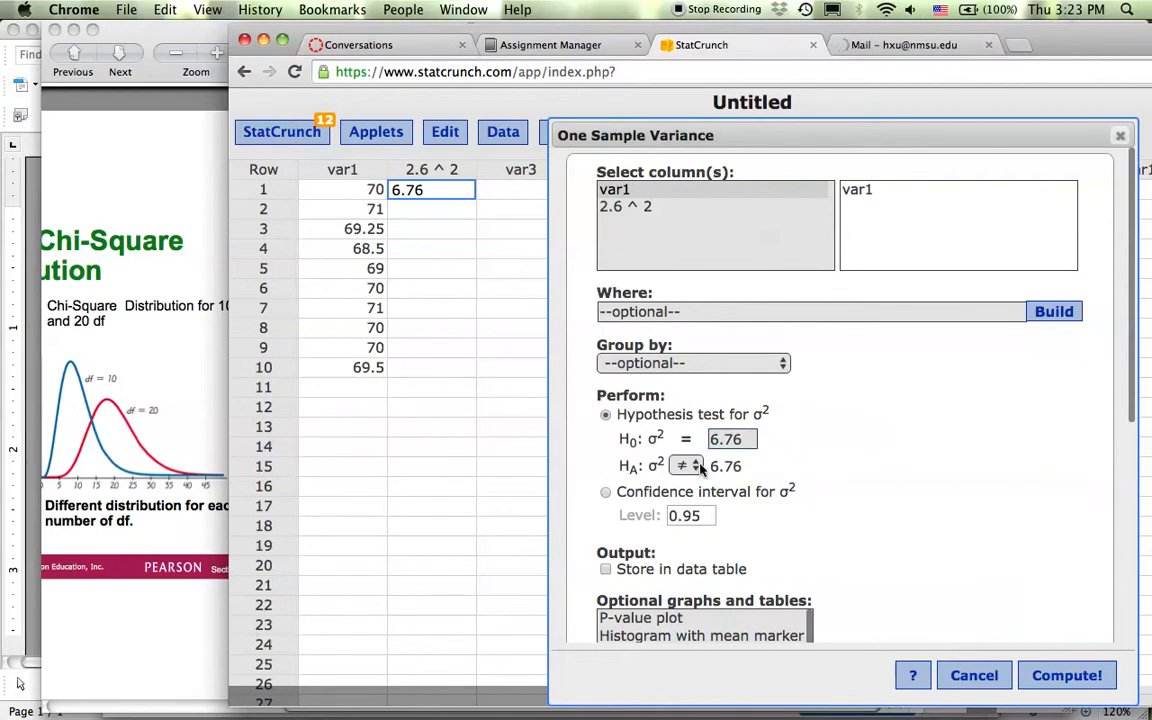
Set the alternative hypothesis to σ² < 6.76 and compute the test results.
click(193, 365)
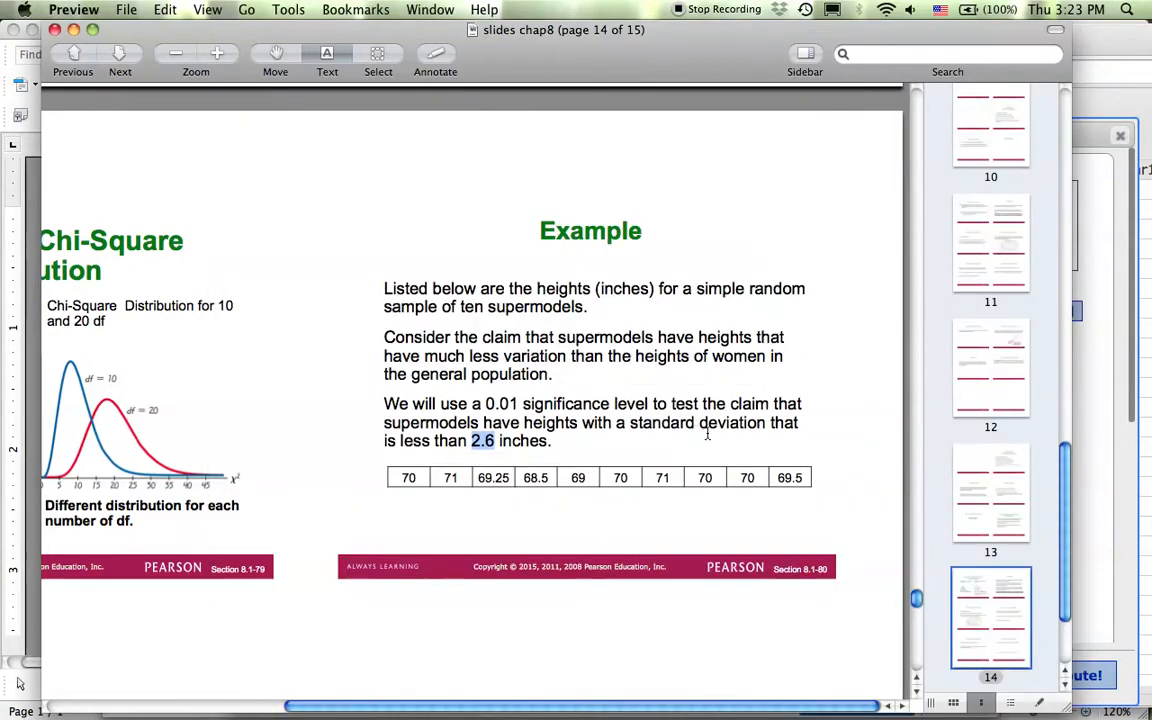
click(1105, 440)
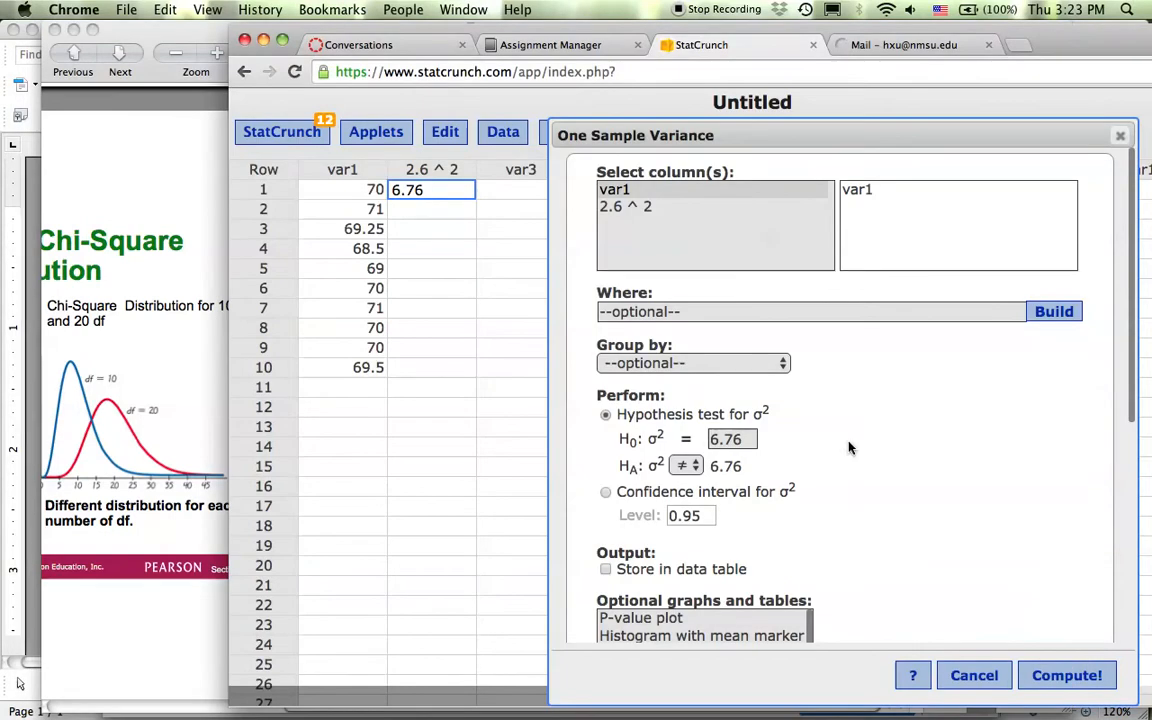
click(695, 469)
click(693, 487)
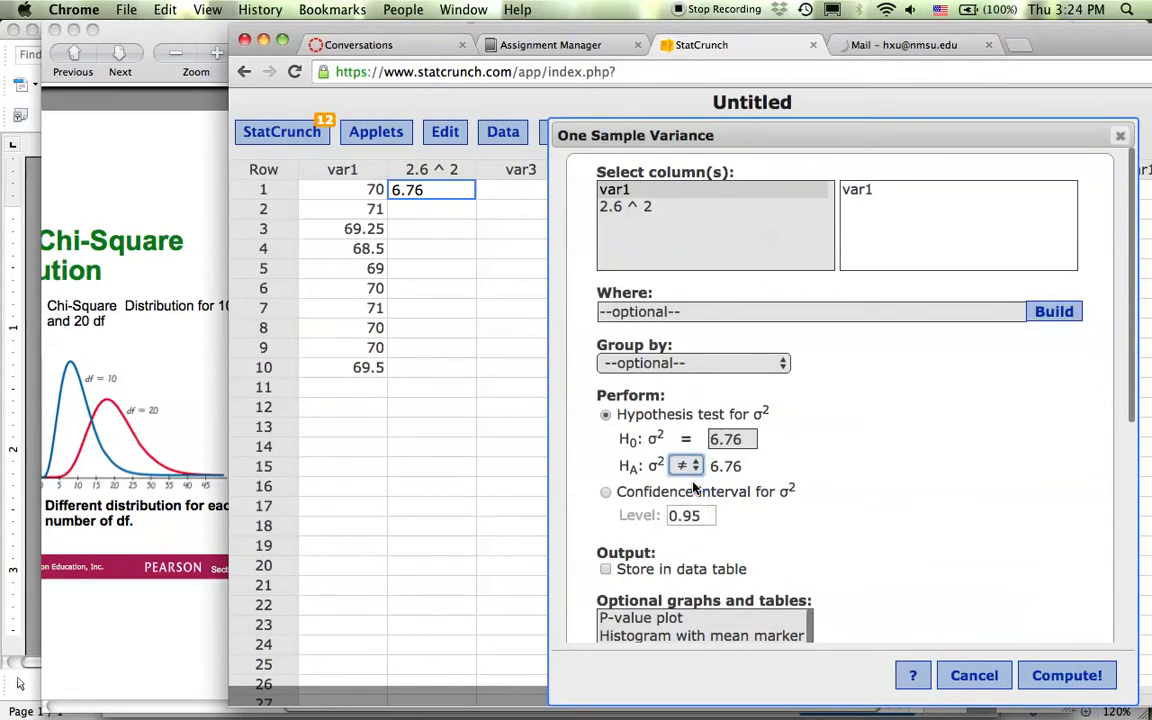
click(1082, 680)
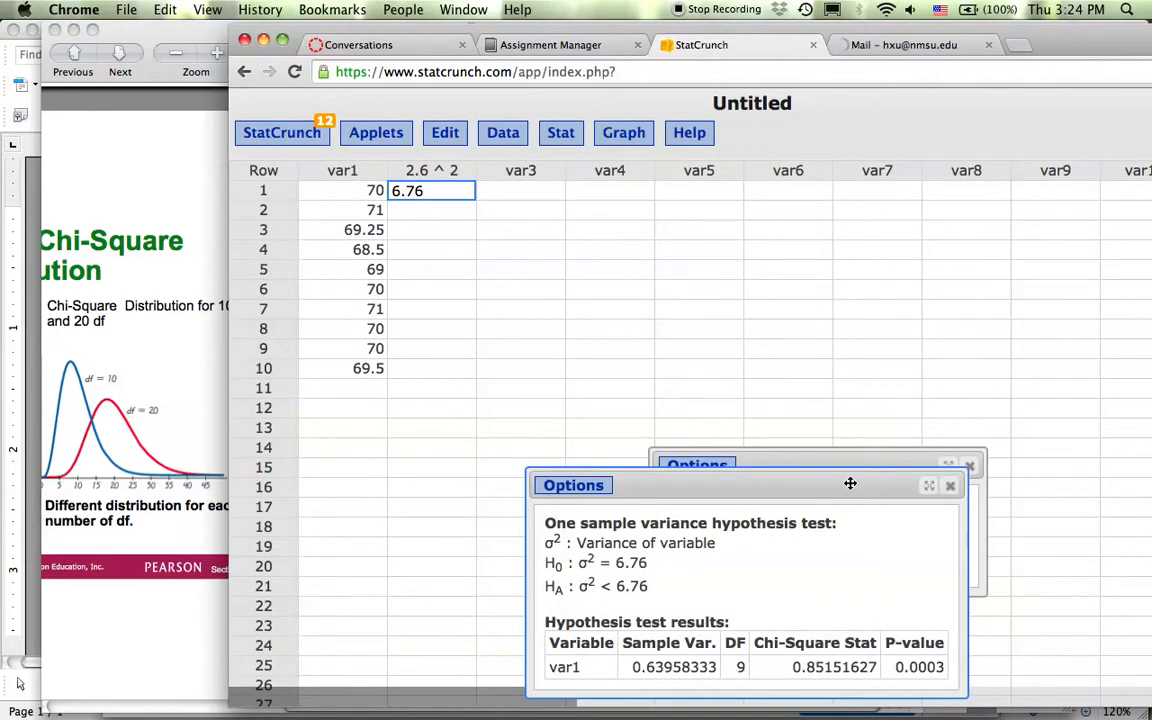
Move the results up, highlight the test statistic and H0 σ² = 6.76, then show all windows.
drag(849, 481, 764, 239)
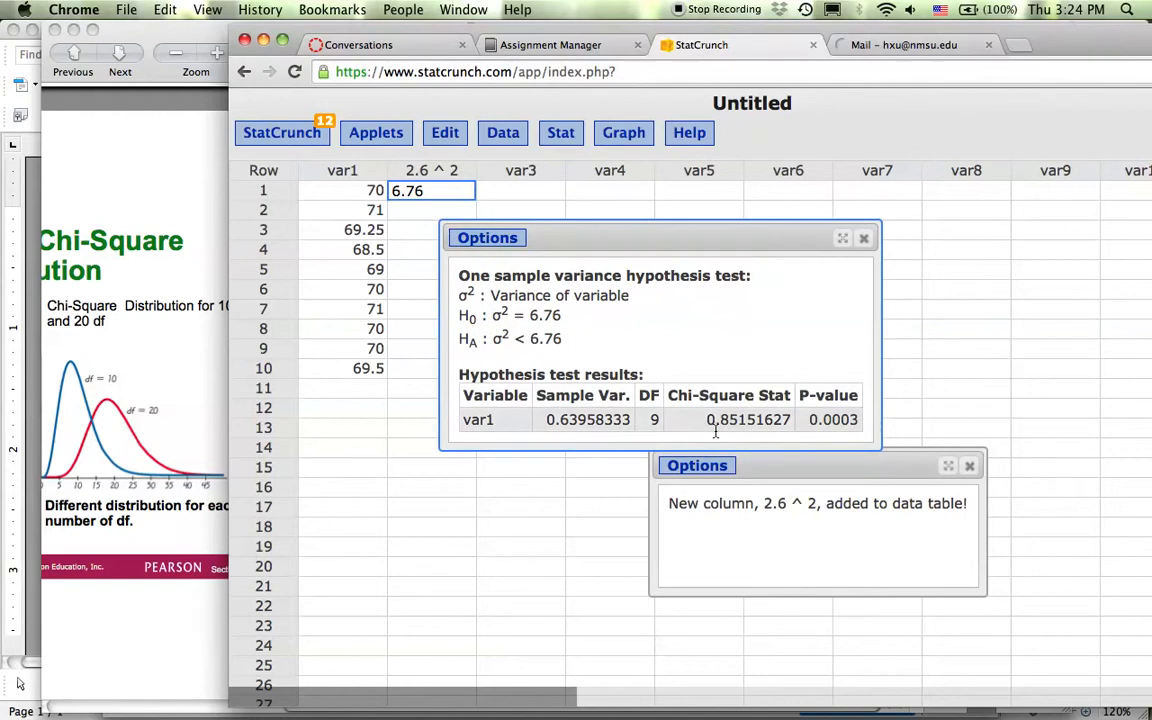
drag(706, 421, 857, 420)
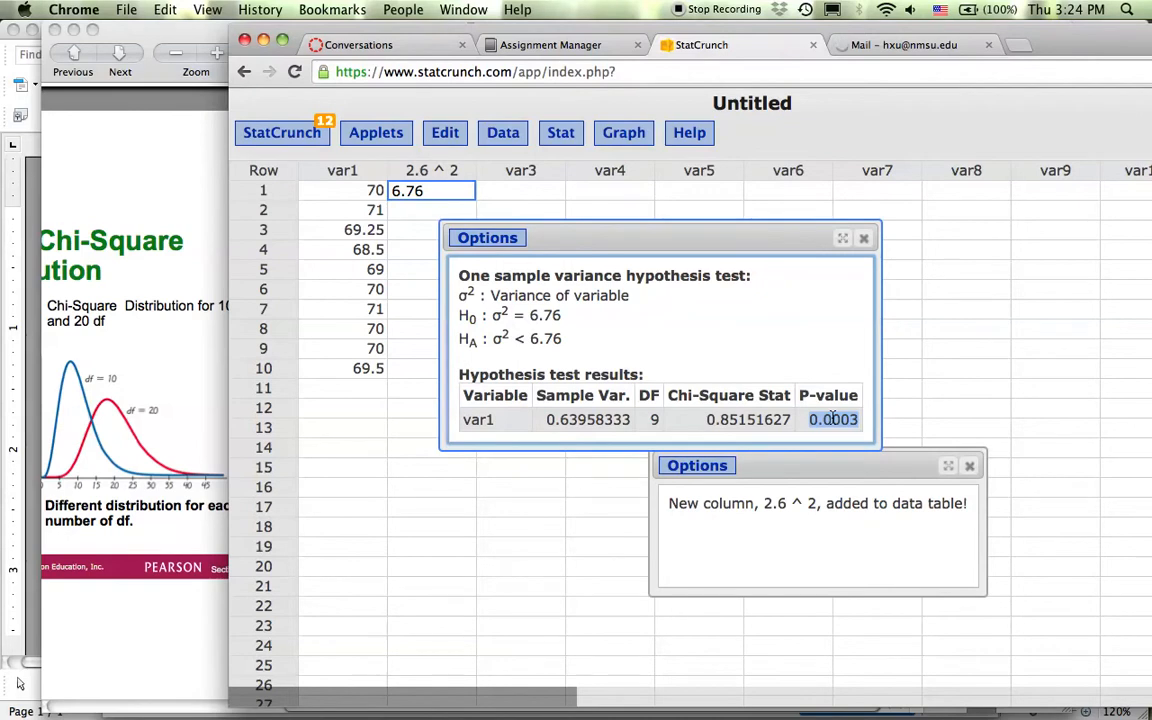
drag(491, 315, 565, 316)
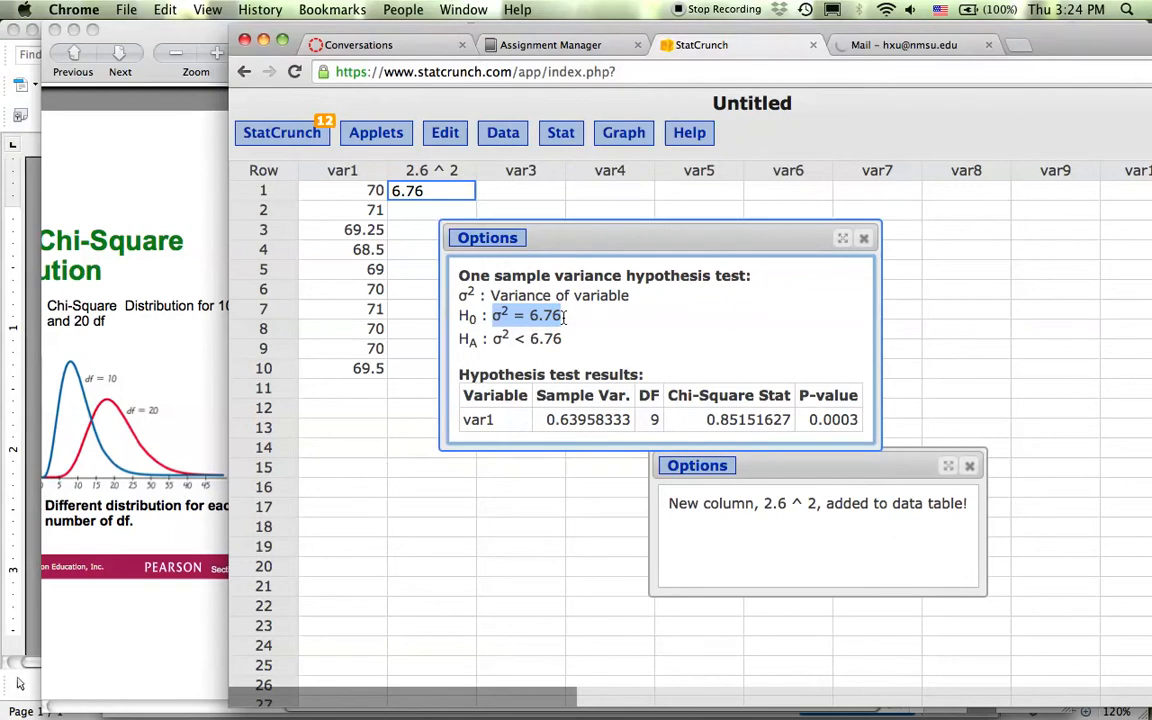
key(F3)
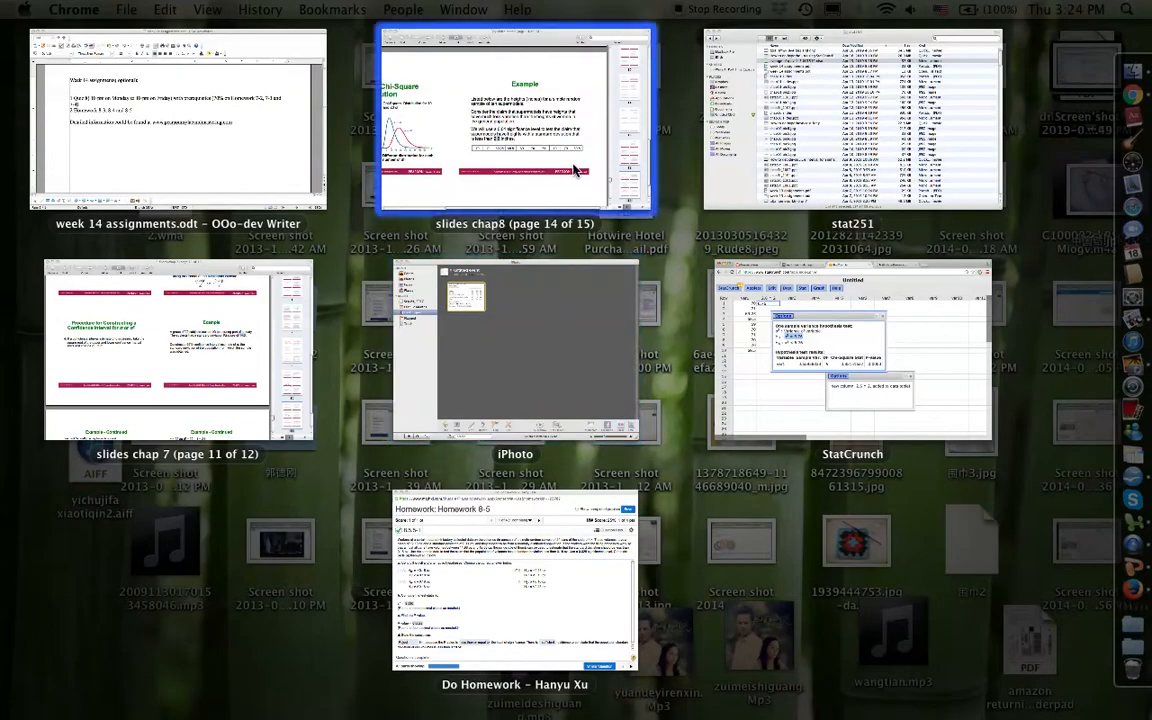
In the Homework 8-5 problem, highlight the sample of 24 cans and standard deviation 0.11 oz.
click(562, 615)
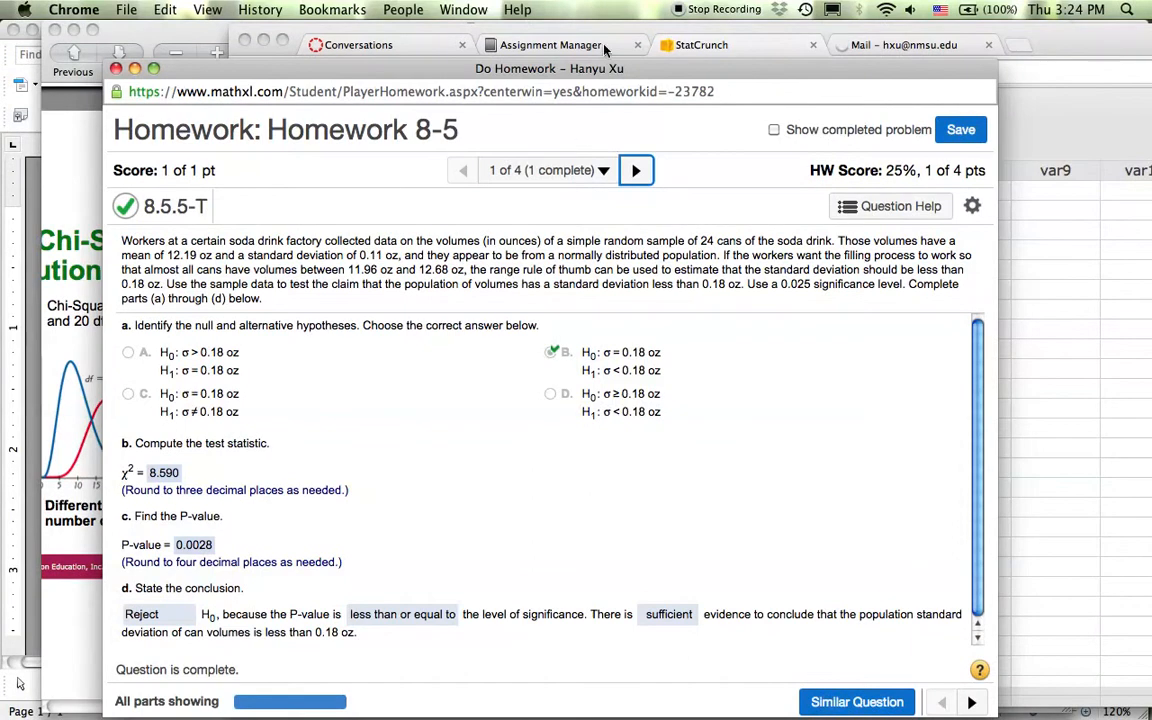
drag(519, 66, 486, 66)
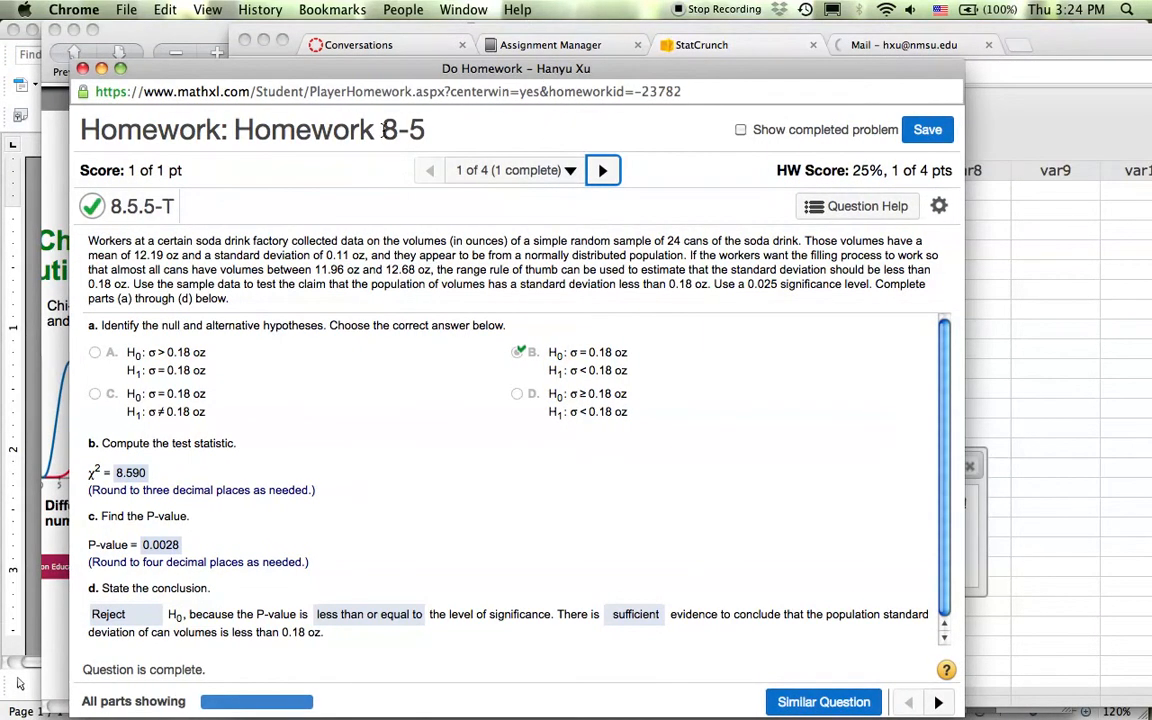
drag(380, 128, 434, 125)
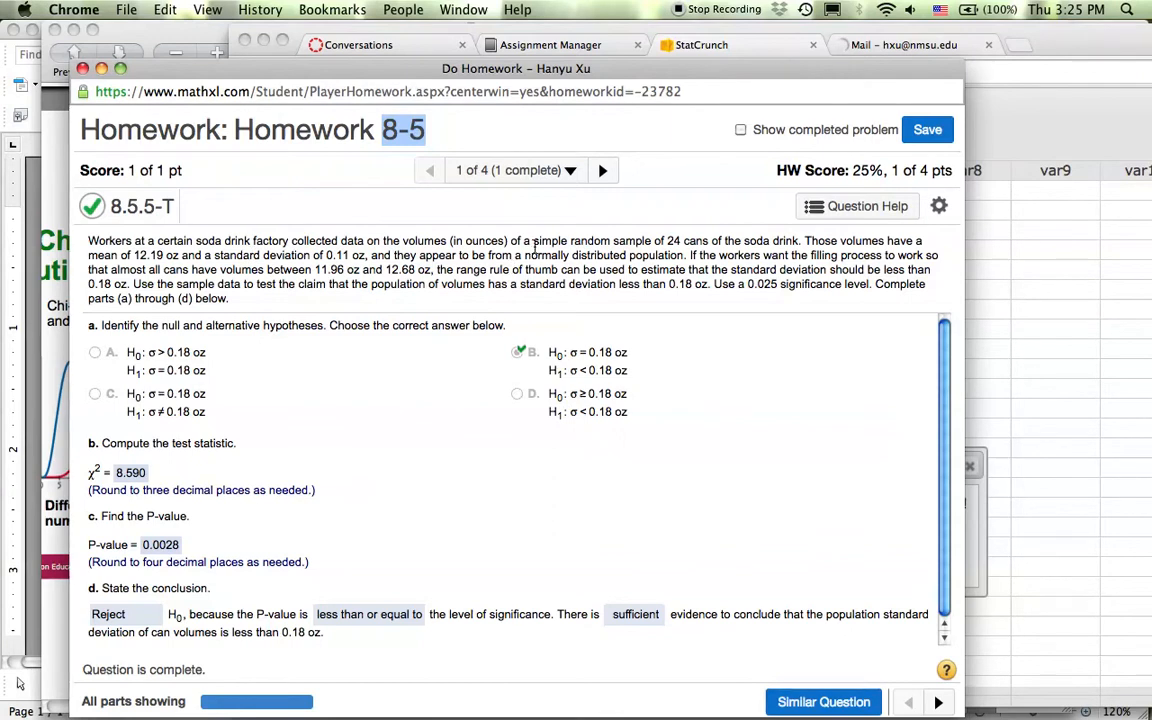
drag(478, 222, 630, 236)
drag(533, 241, 653, 242)
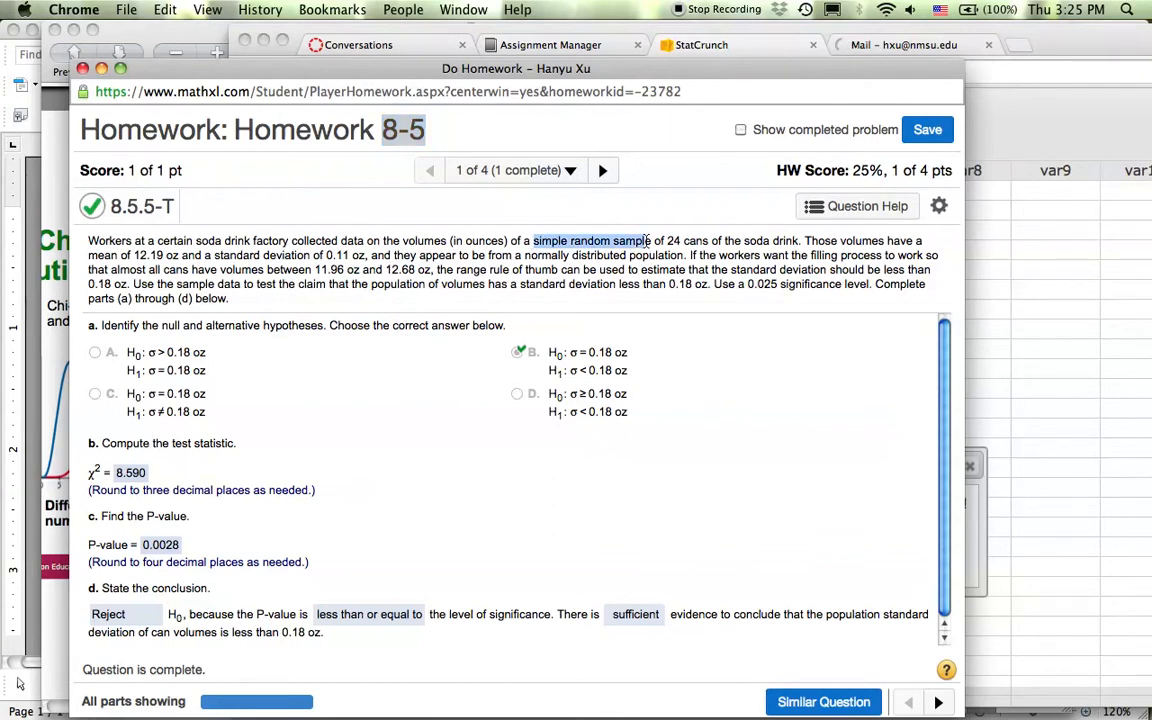
drag(667, 241, 711, 240)
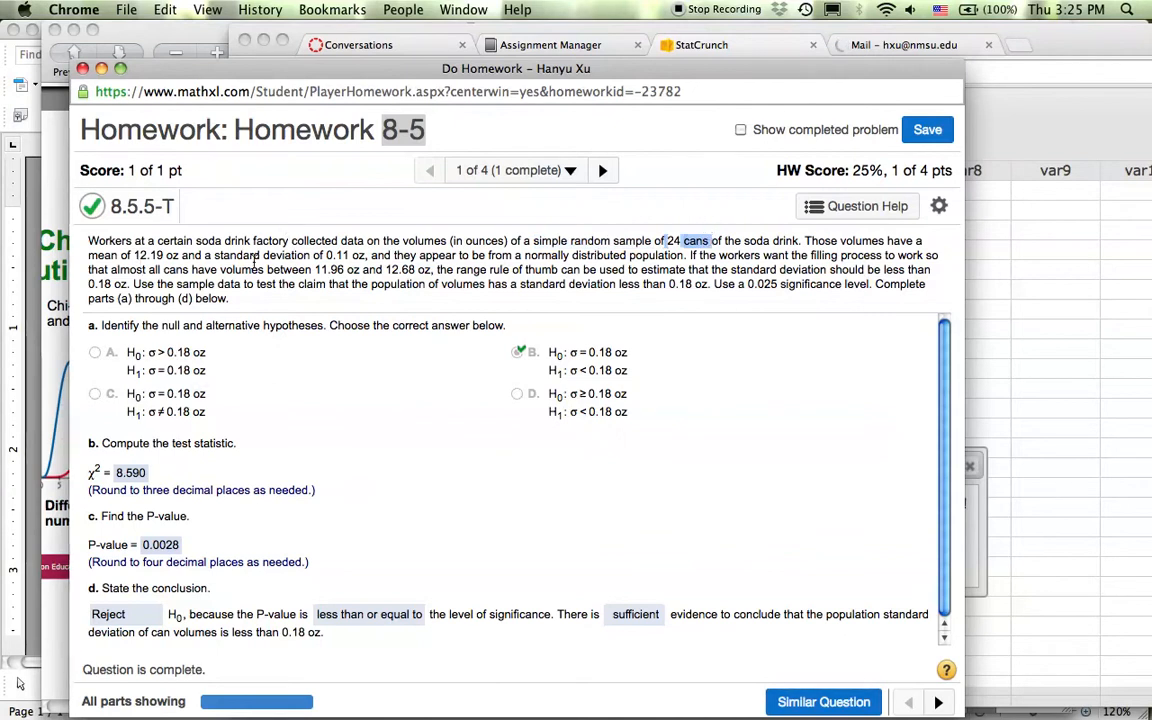
drag(326, 254, 366, 254)
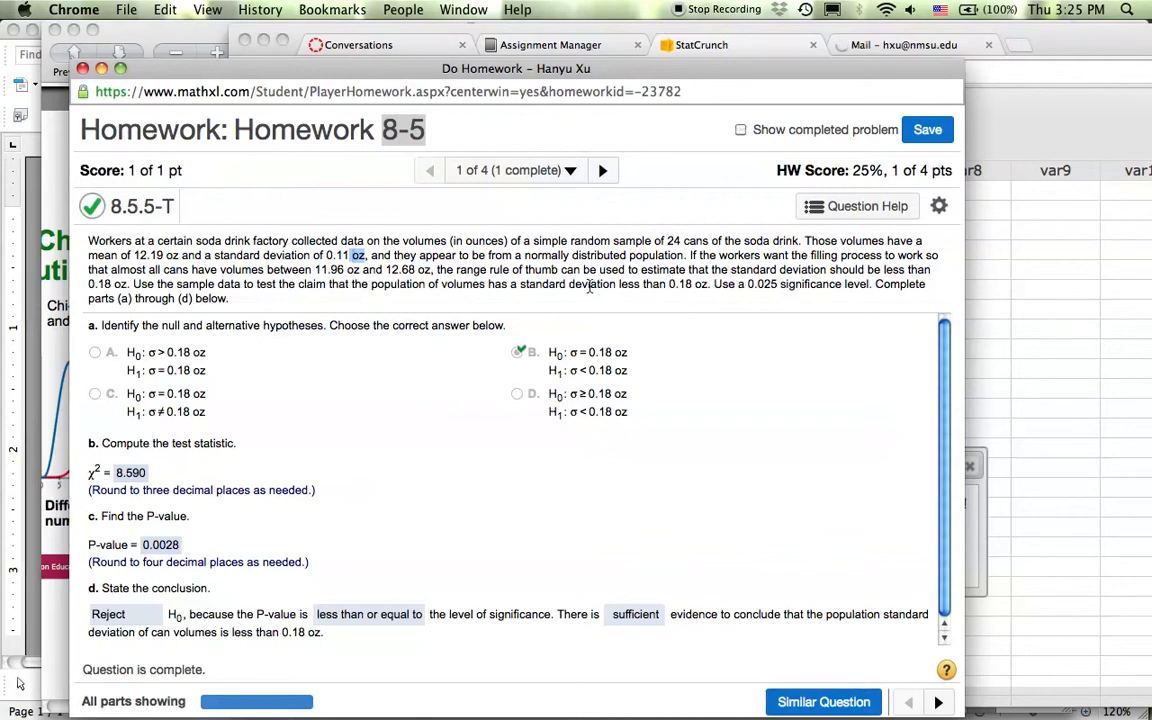
Highlight the claim that standard deviation is less than 0.18 oz, then return to StatCrunch.
drag(518, 284, 707, 284)
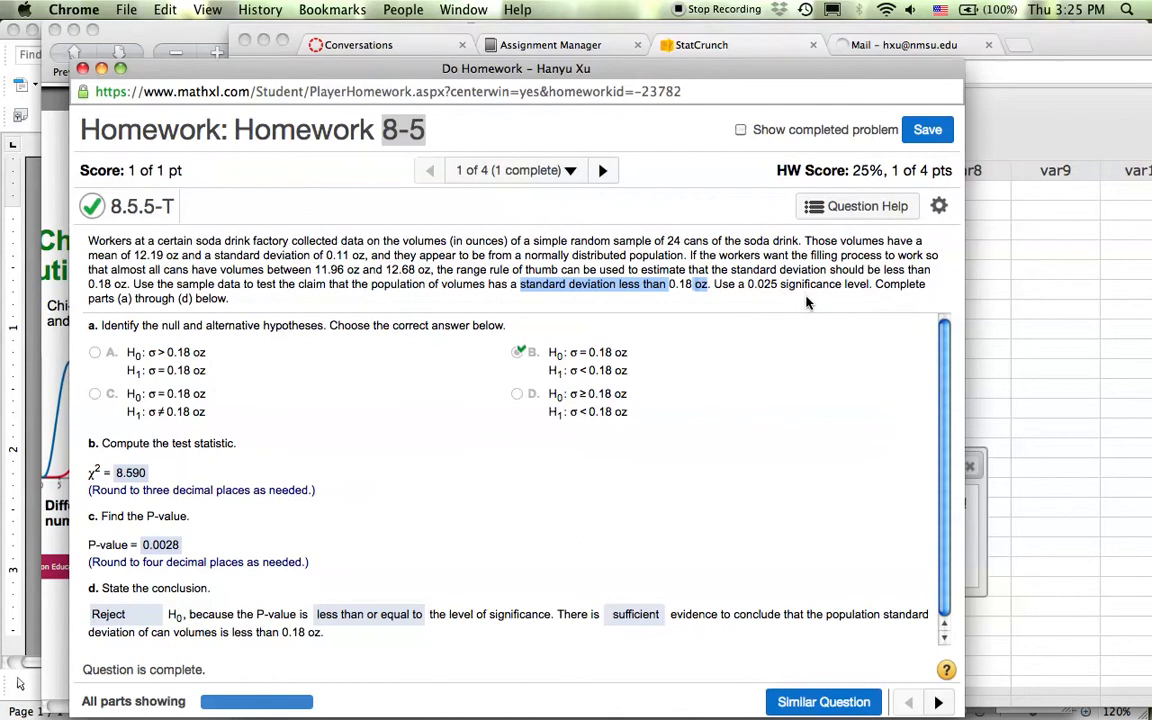
click(766, 367)
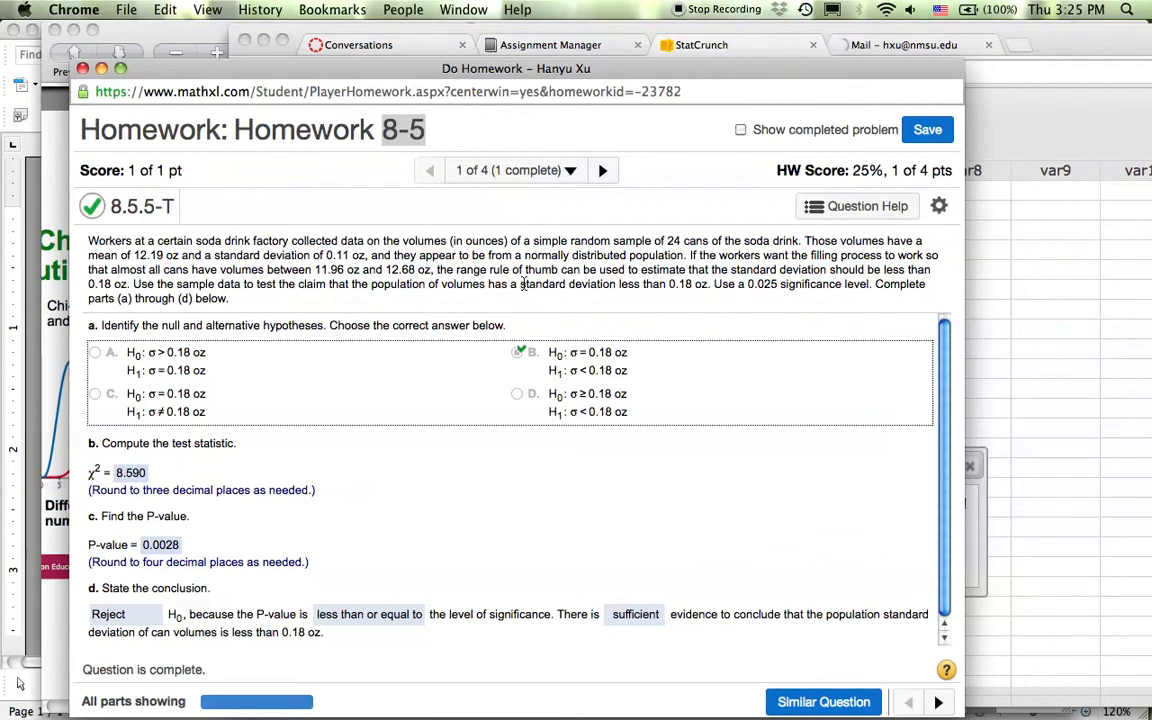
drag(517, 284, 712, 284)
click(713, 284)
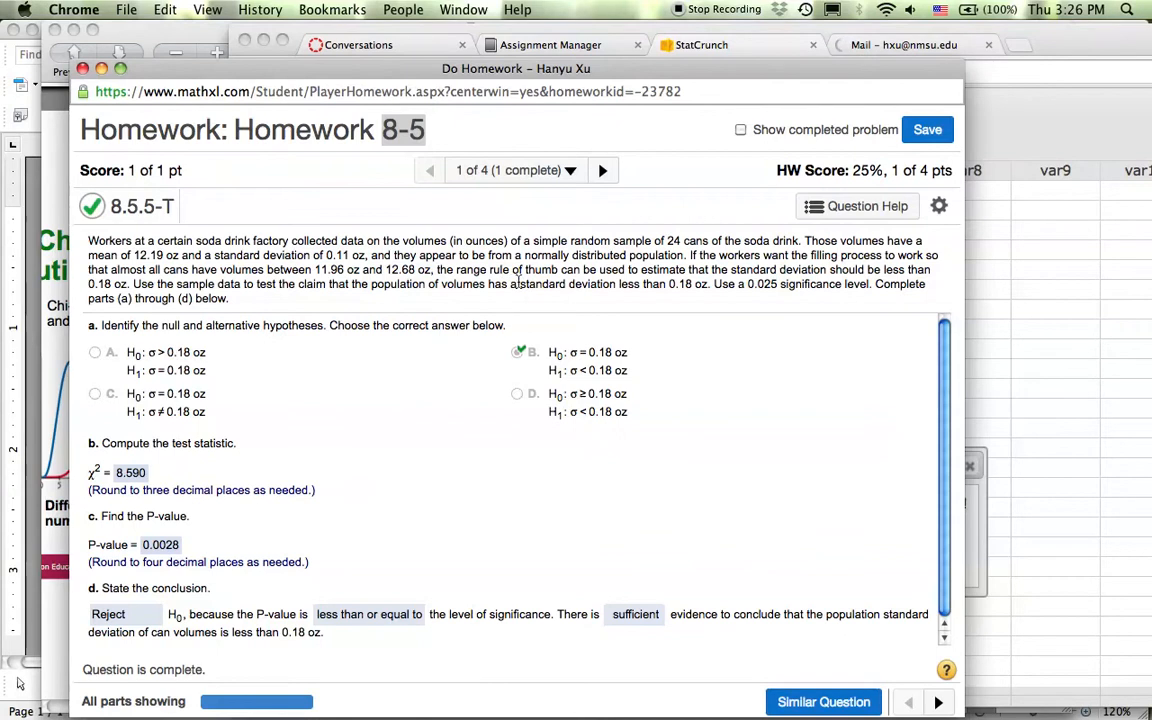
drag(575, 283, 667, 284)
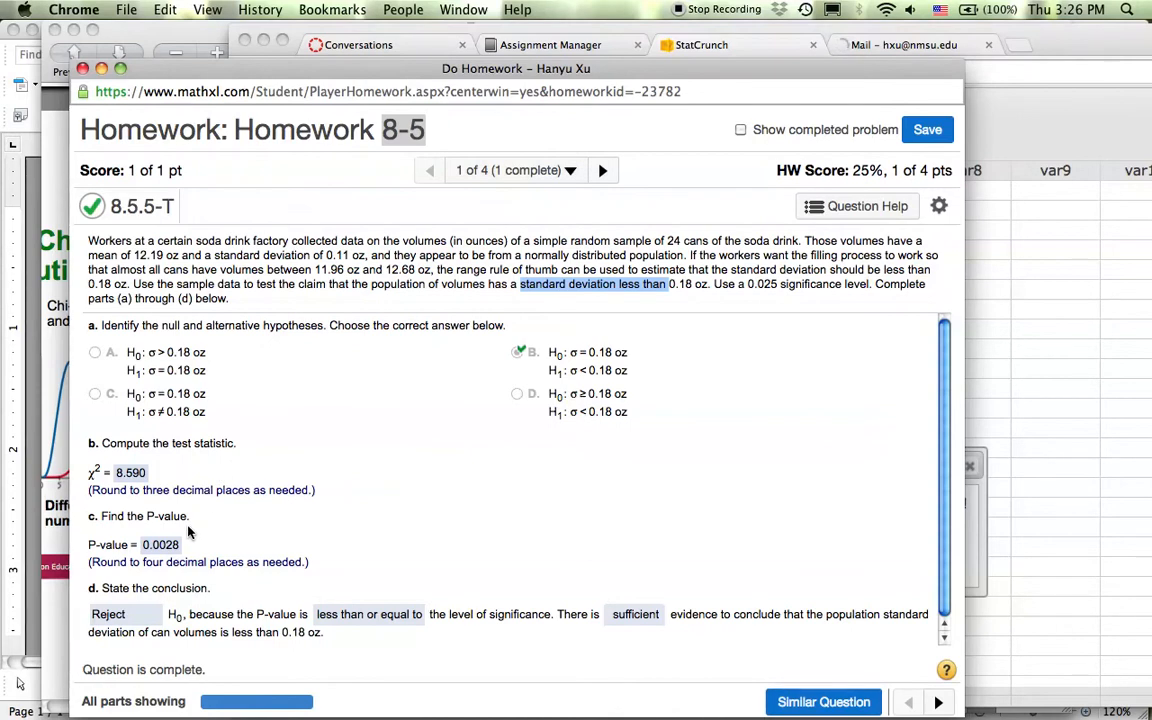
click(1027, 411)
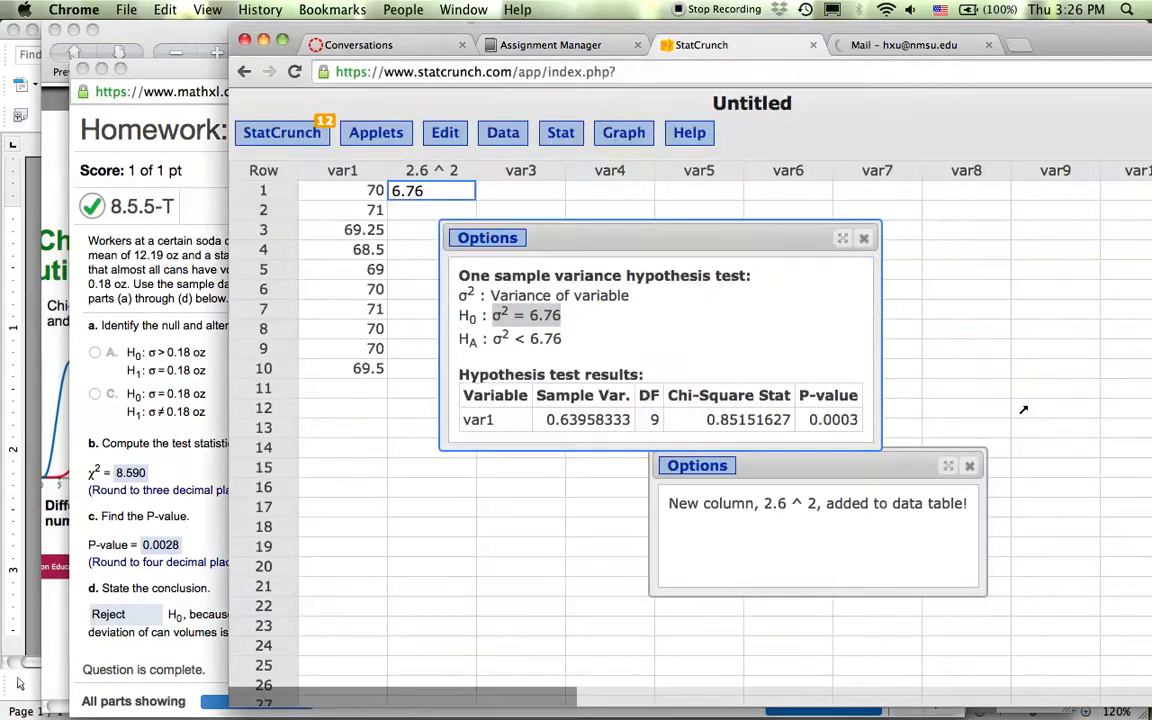
Close the old results and notice windows and open One Sample Variance With Summary.
click(864, 238)
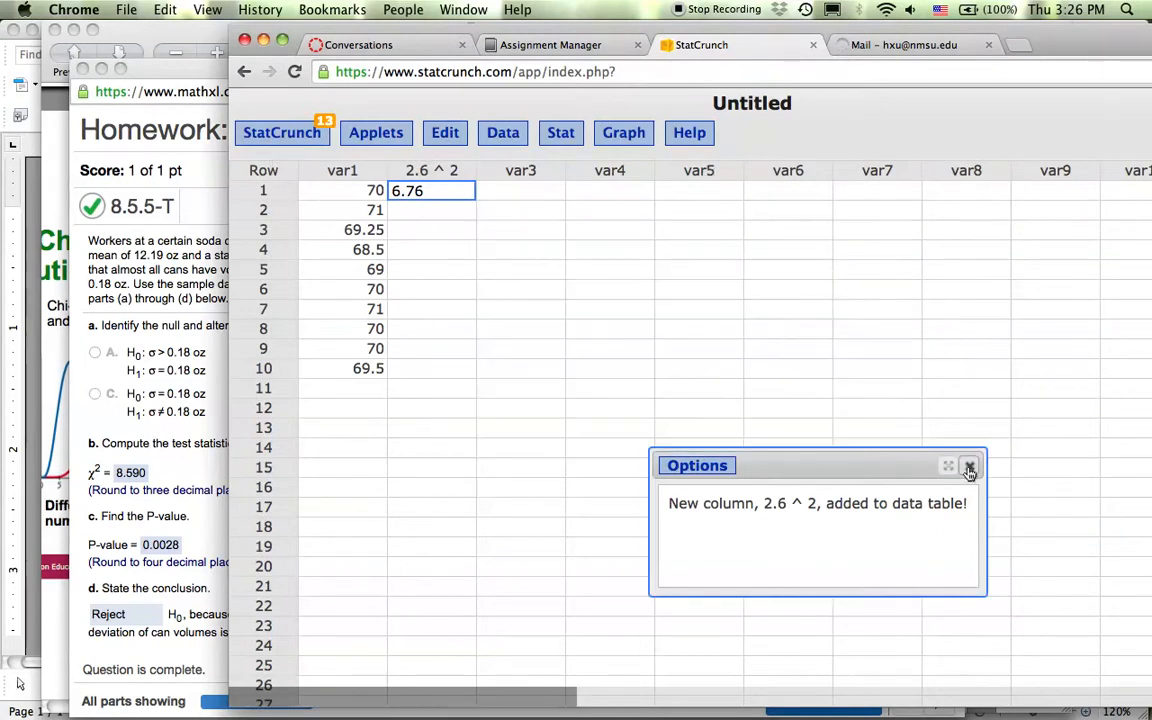
click(969, 467)
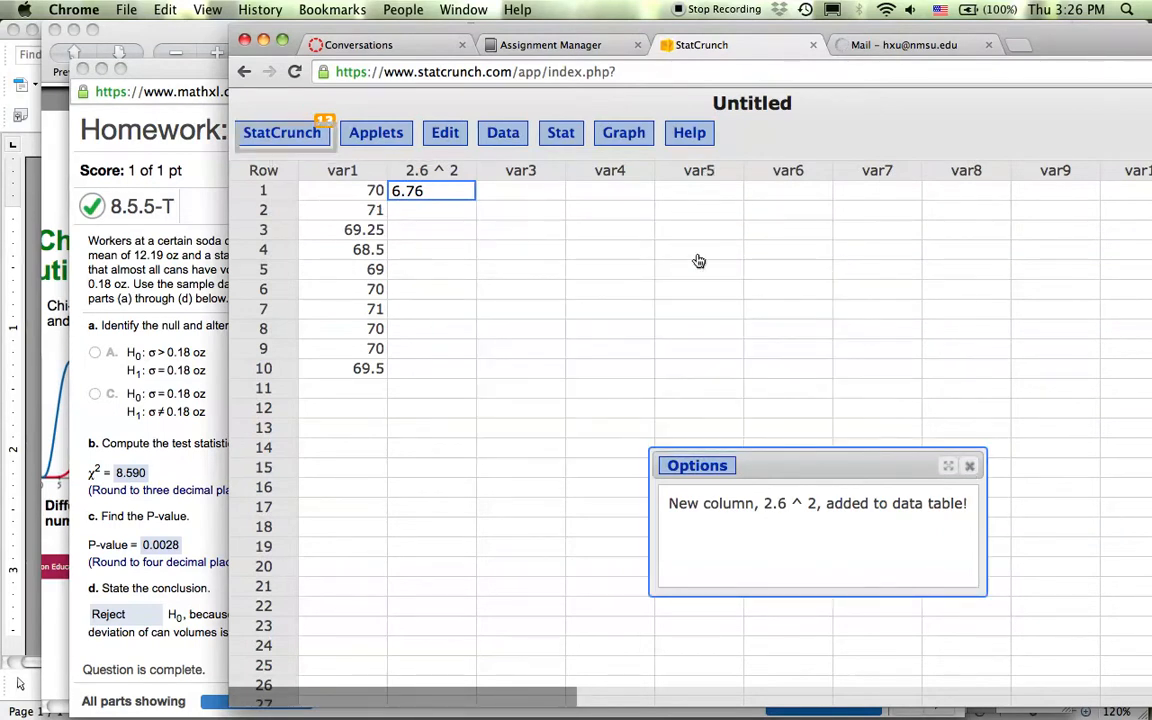
click(558, 134)
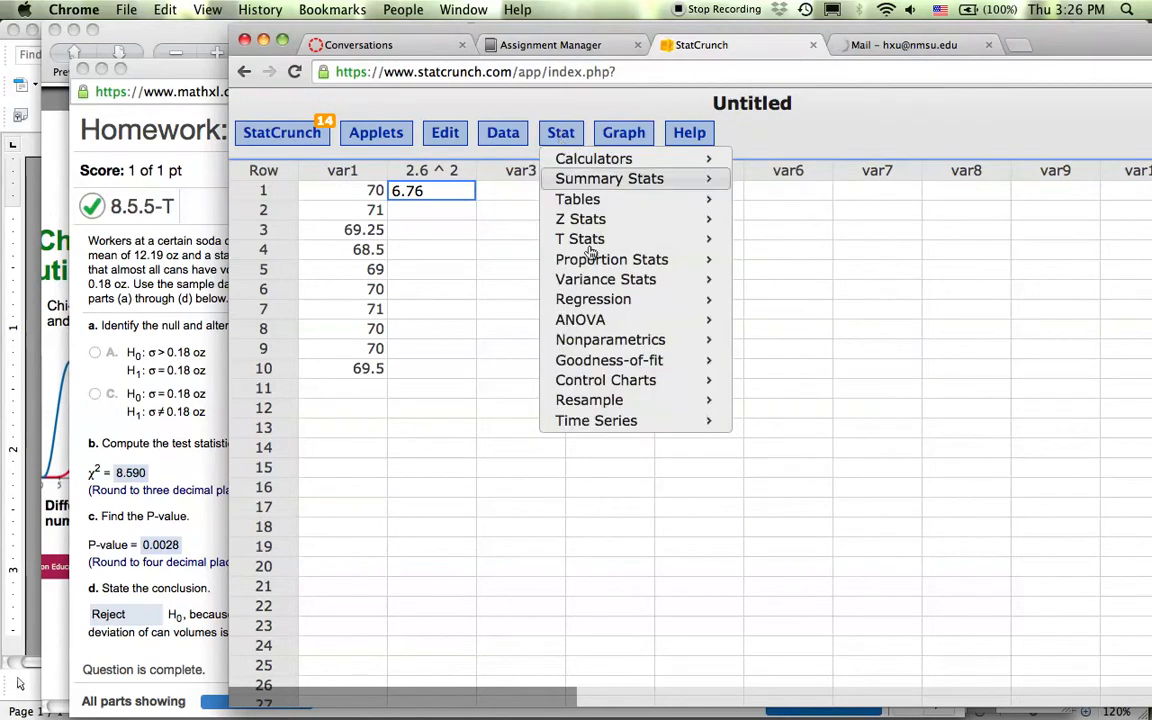
mouse_move(600, 285)
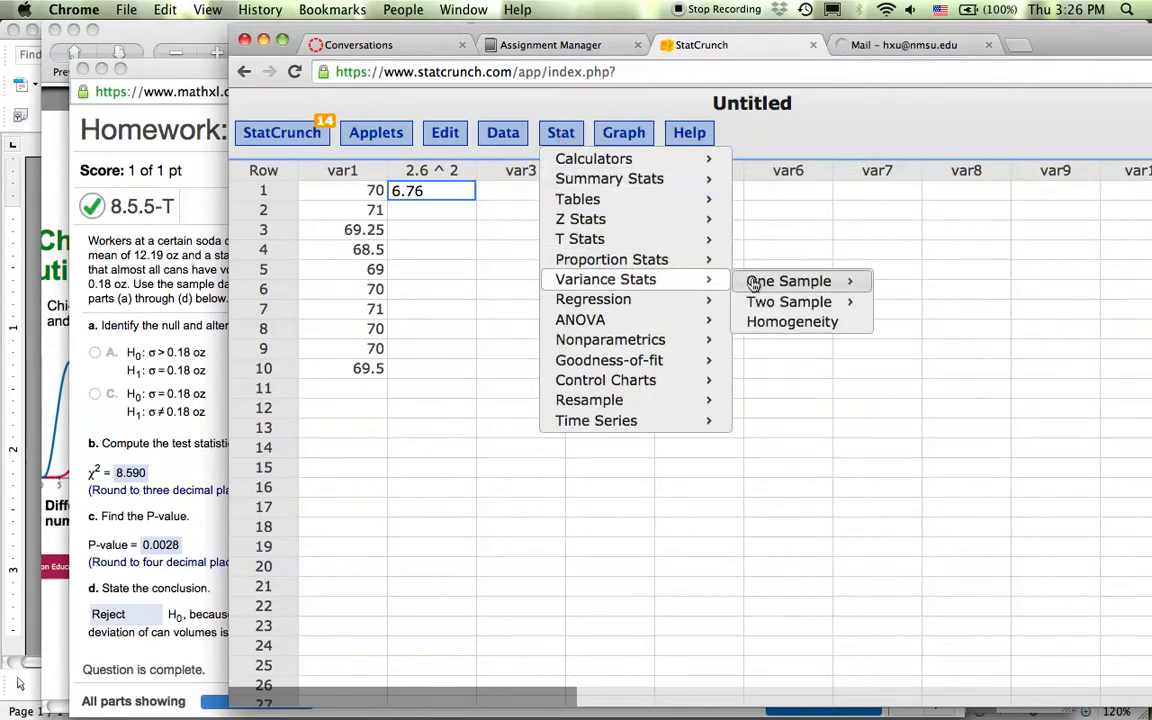
mouse_move(766, 283)
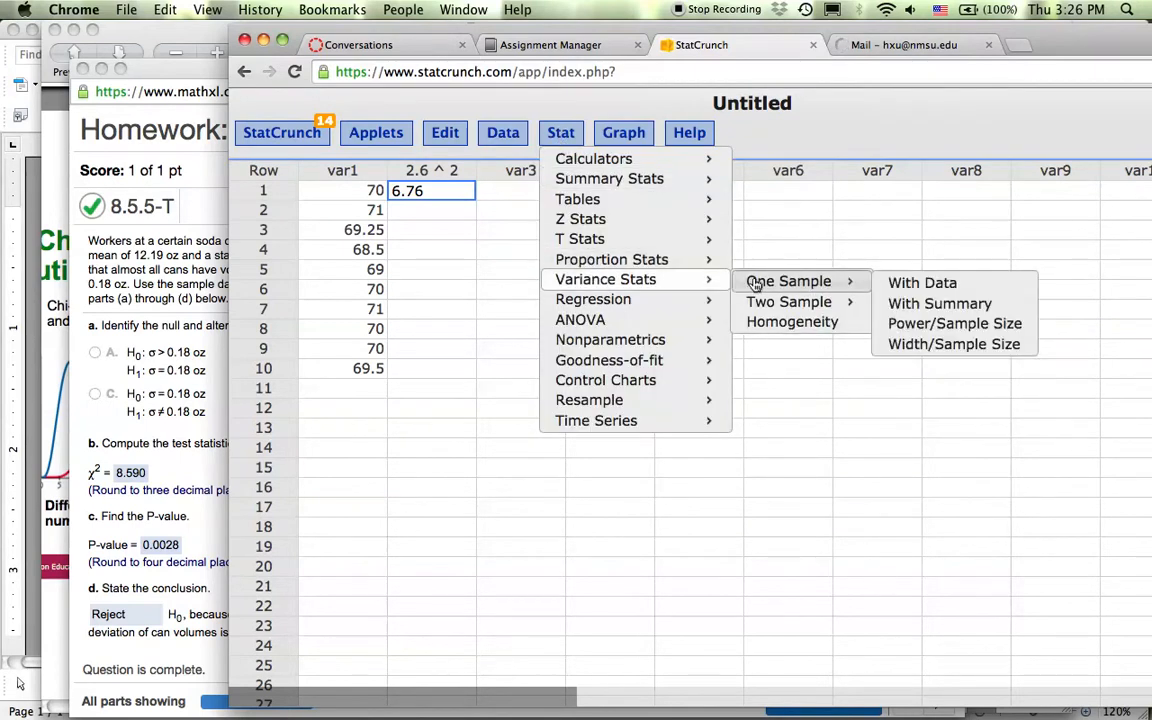
click(935, 303)
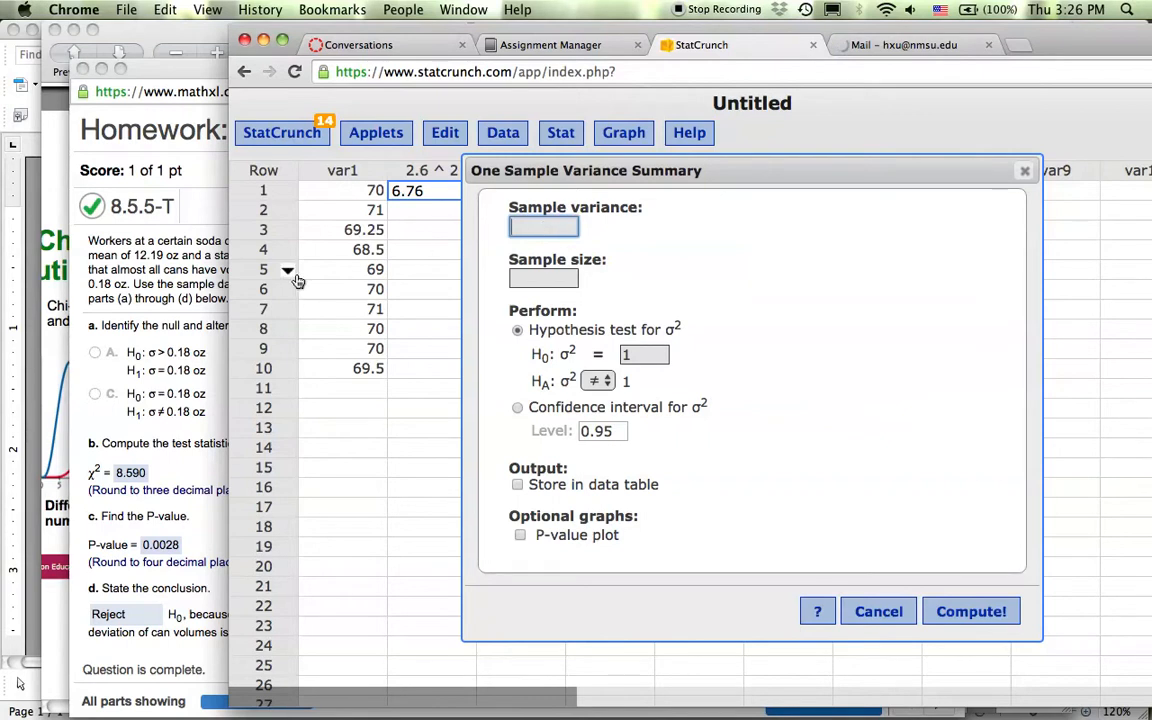
Check the homework again, then compute a .11^2 column holding 0.0121.
click(158, 313)
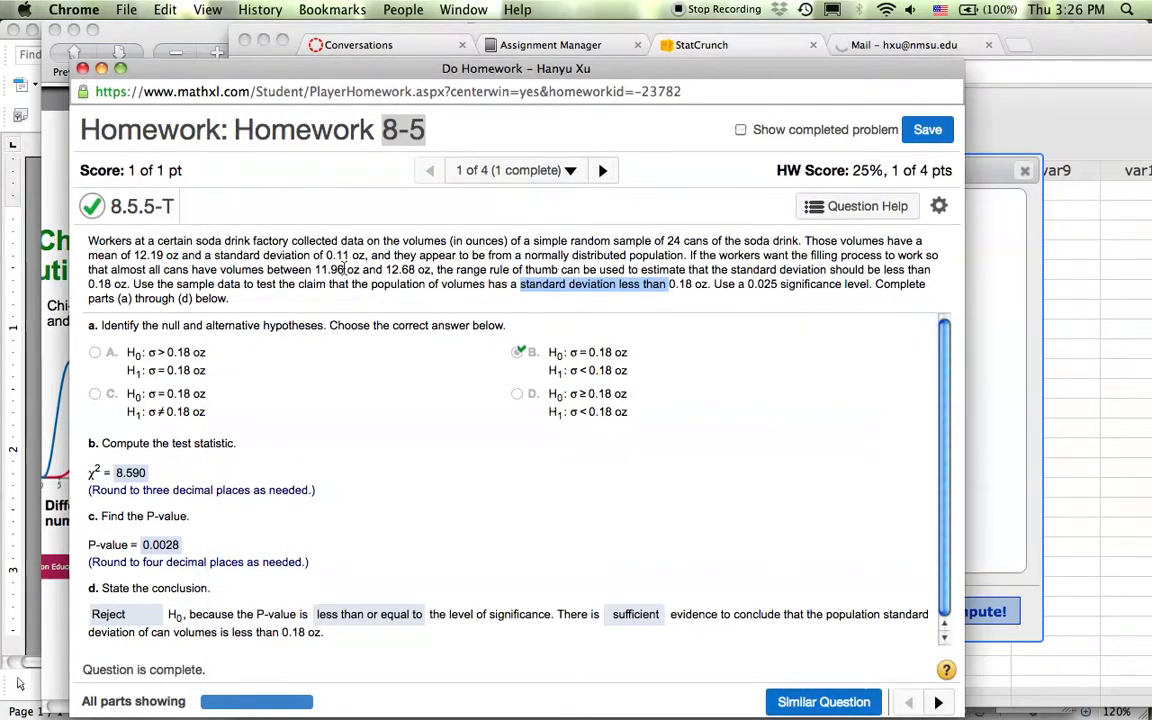
click(983, 339)
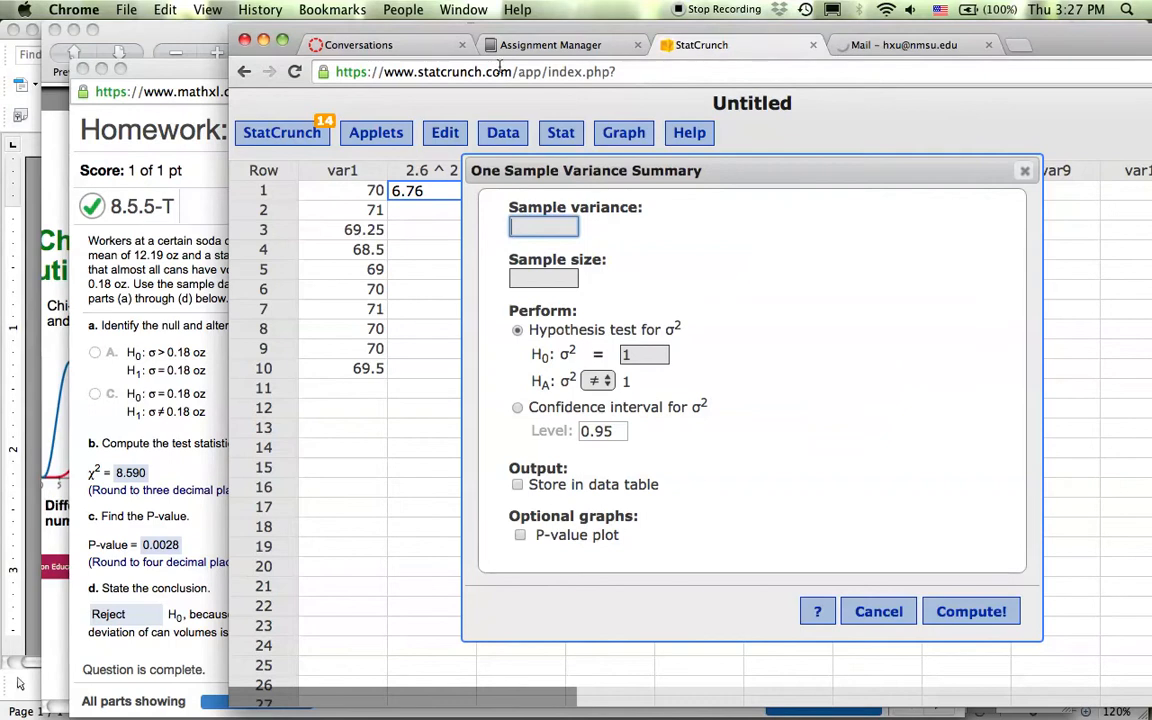
click(503, 137)
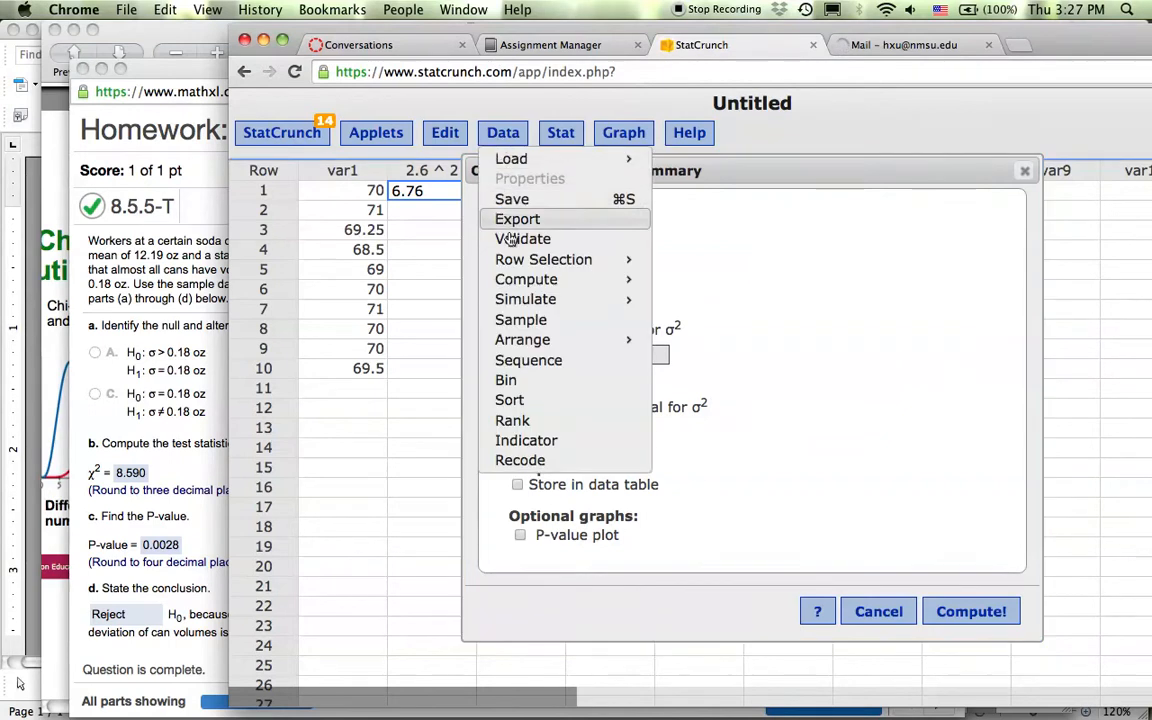
mouse_move(516, 283)
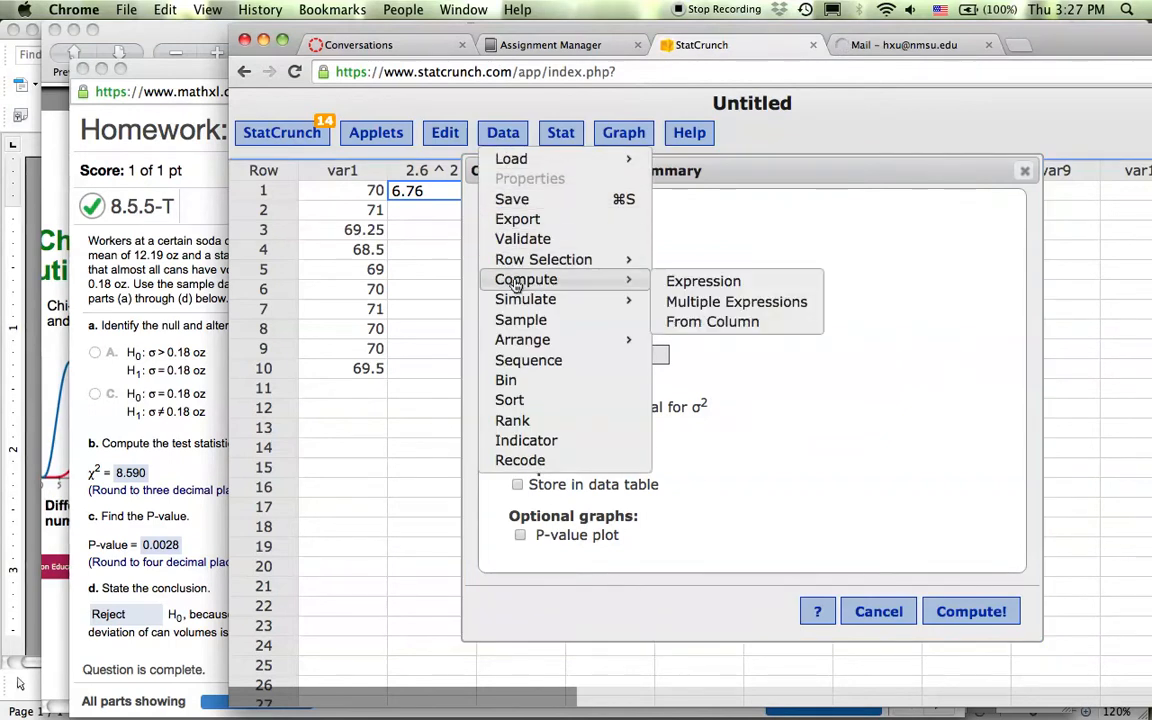
click(703, 283)
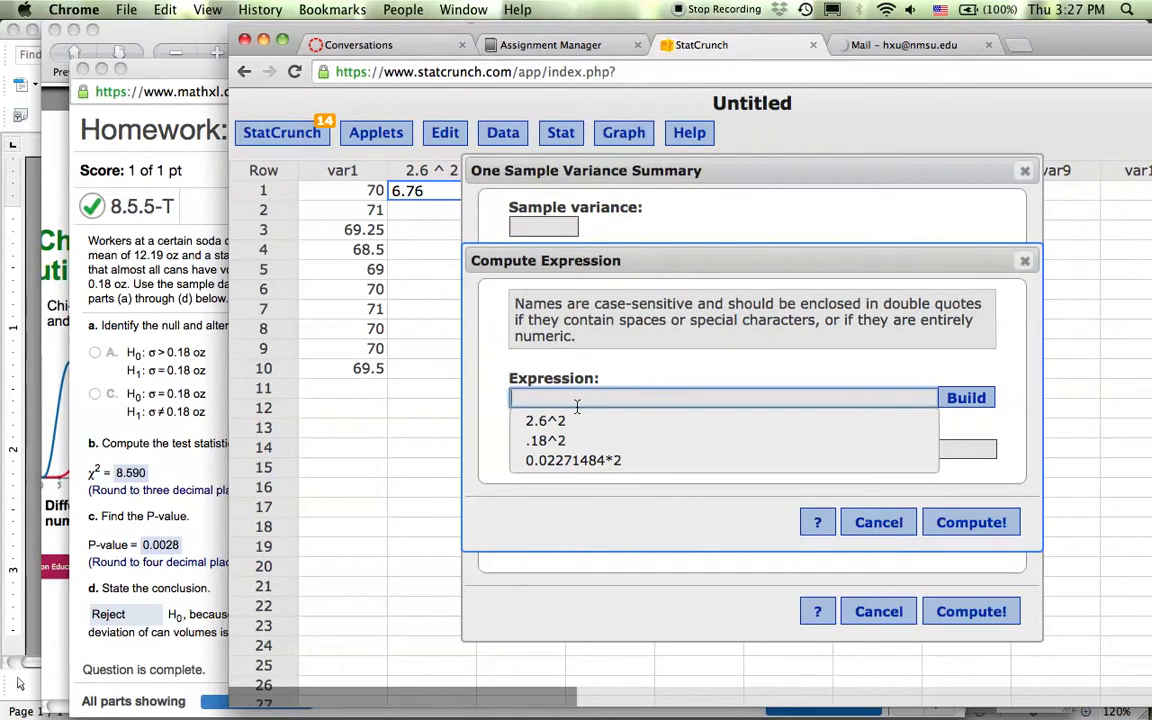
text(.11^2)
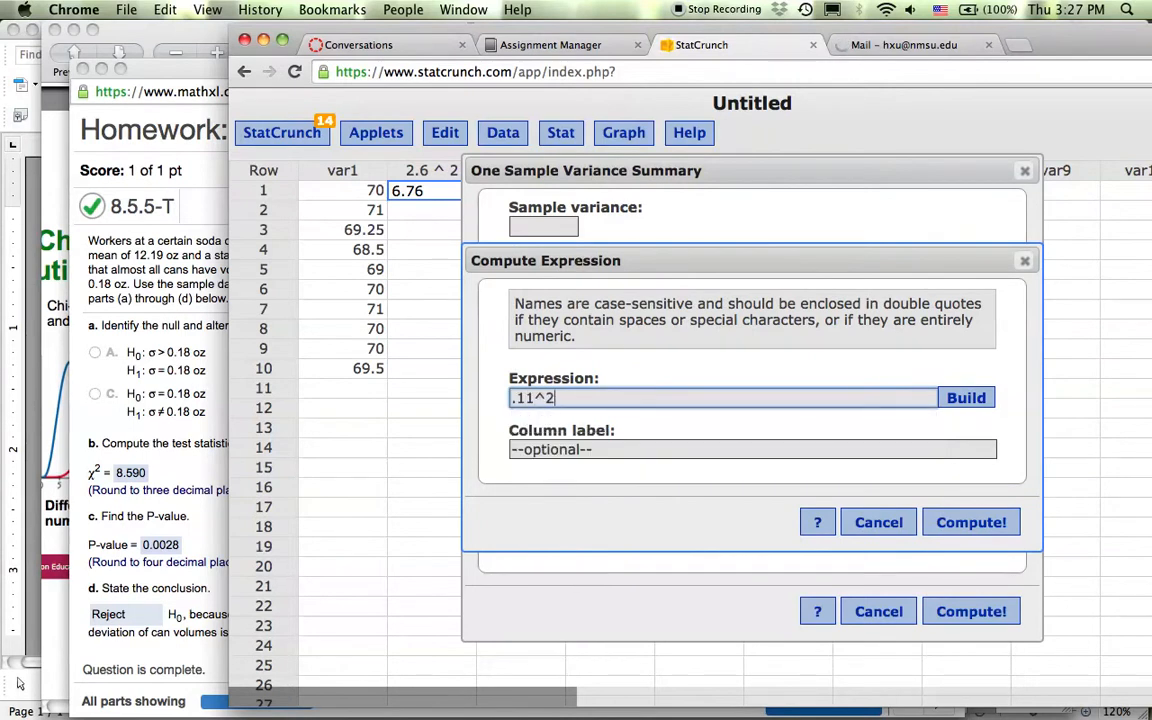
click(958, 522)
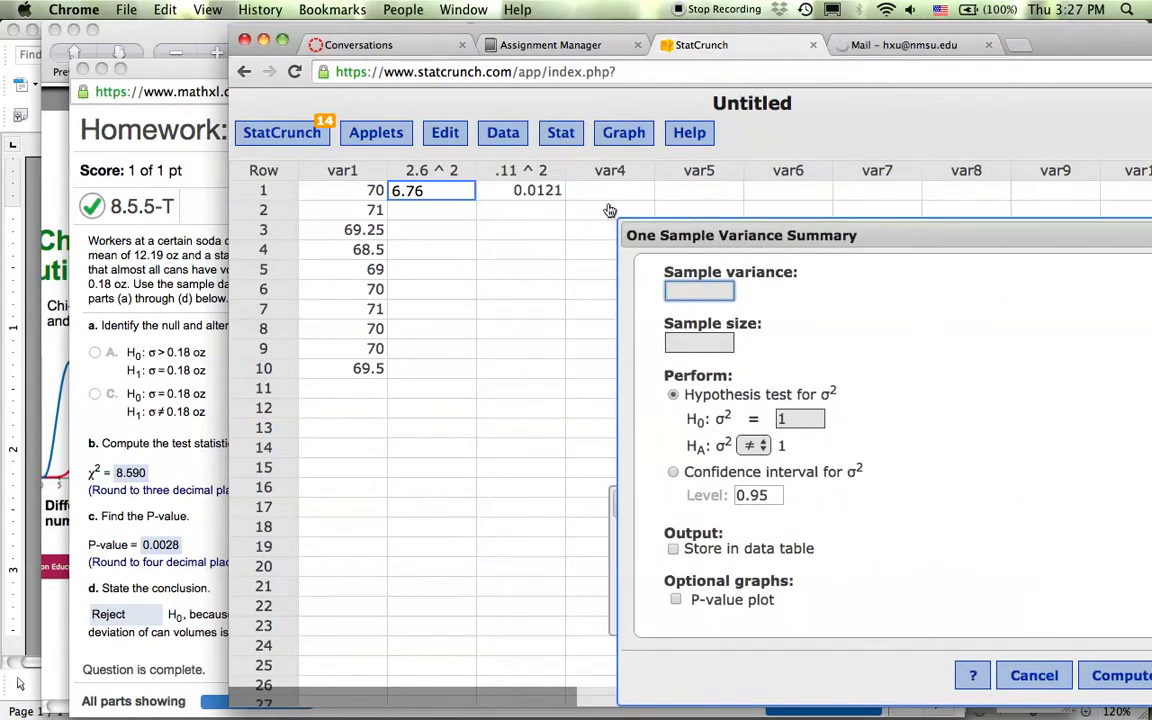
Paste 0.0121 as the sample variance and enter 24 as the sample size.
click(521, 191)
key(super+c)
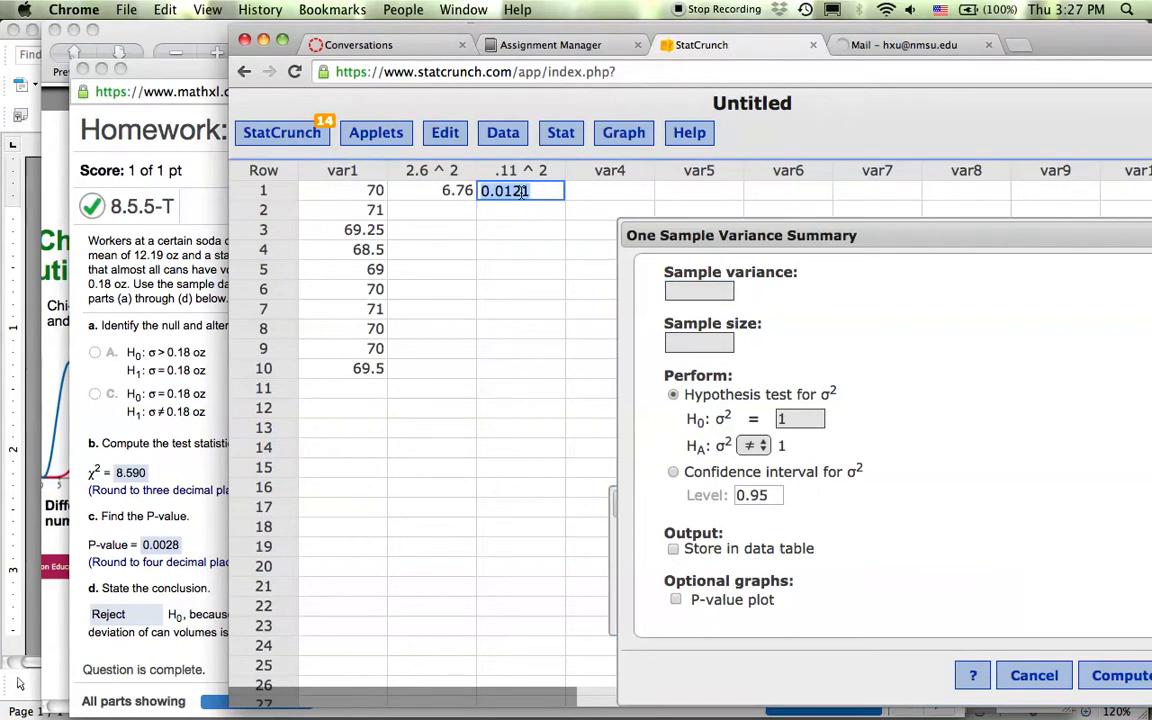
click(680, 291)
click(688, 293)
key(super+v)
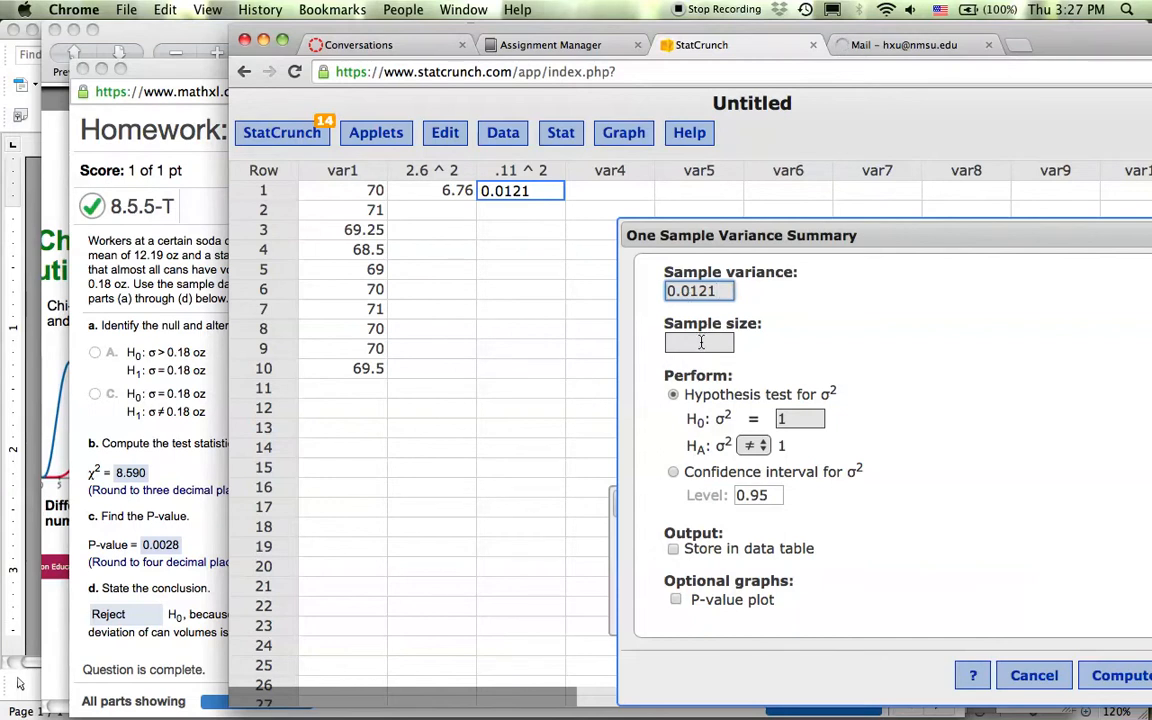
click(710, 346)
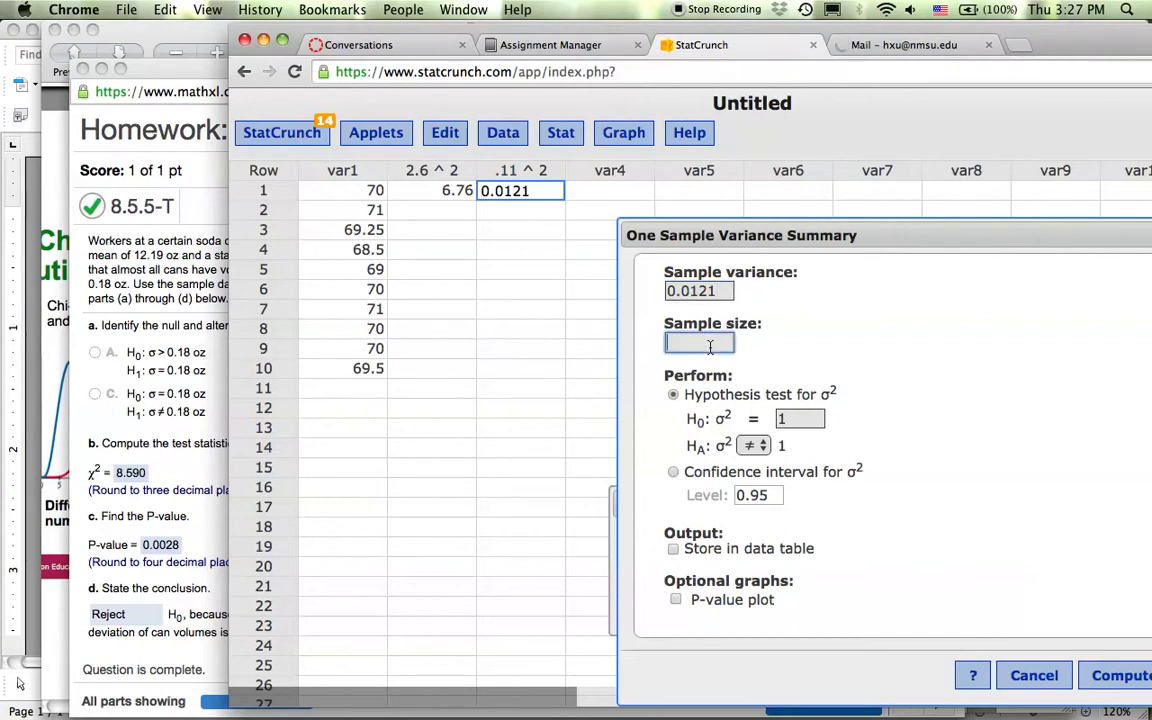
text(24)
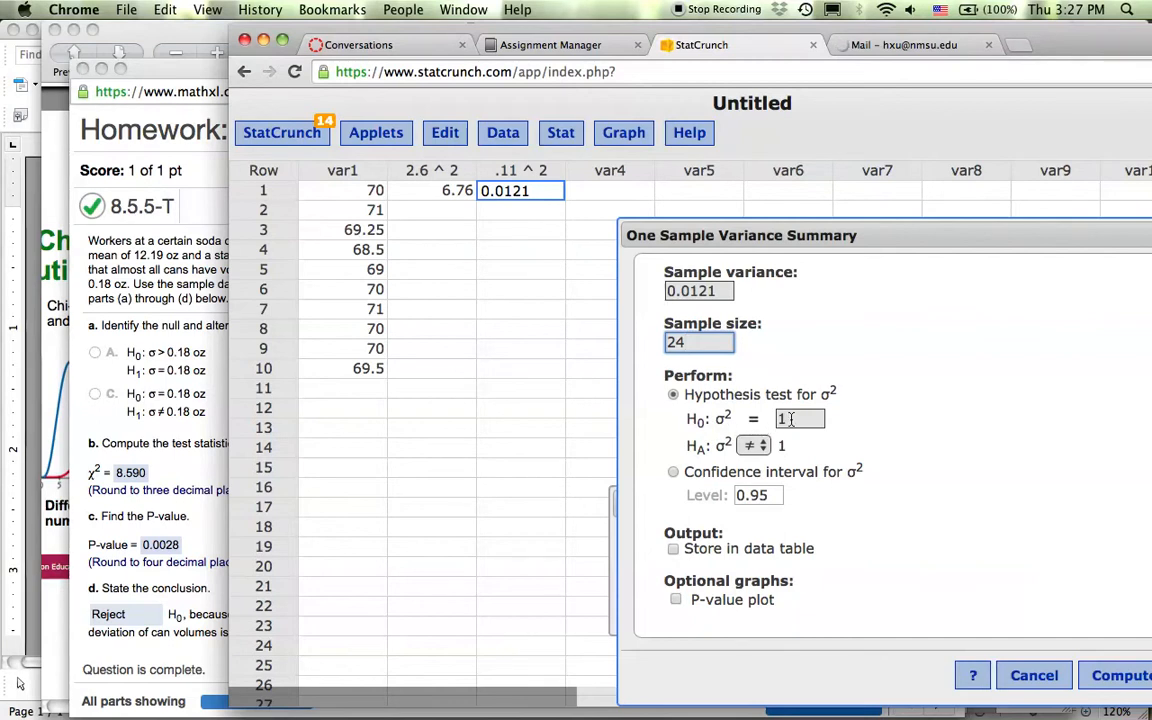
click(499, 134)
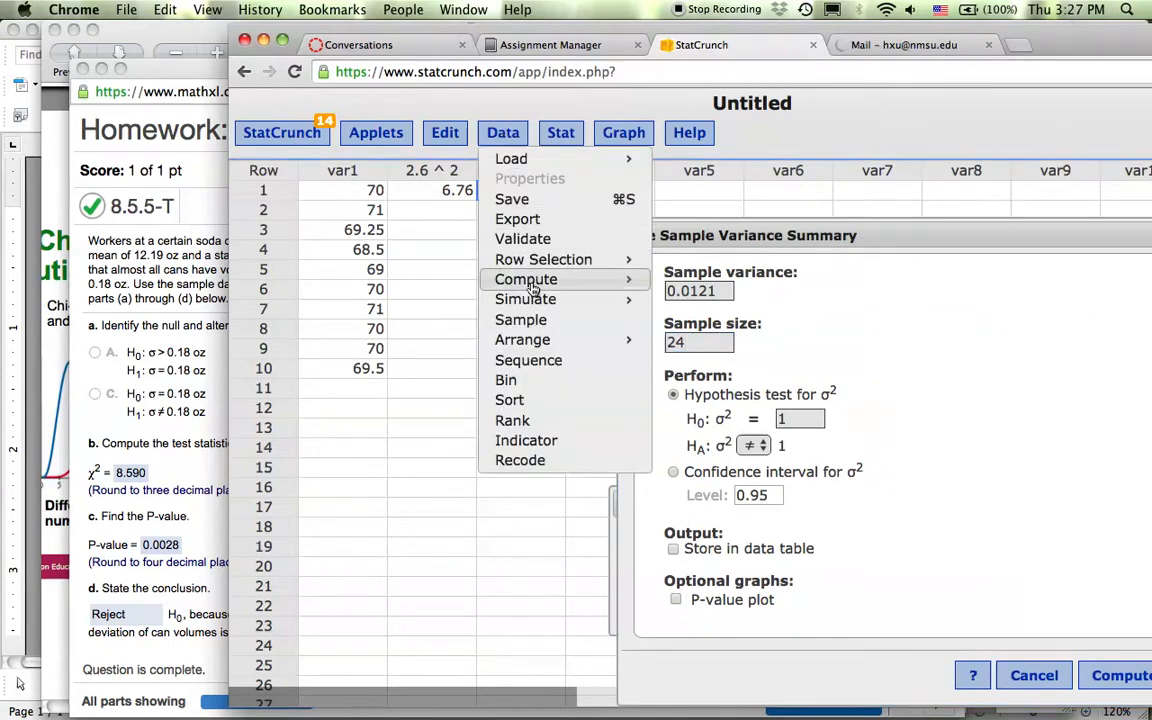
Compute a .18^2 column holding 0.0324.
mouse_move(565, 279)
click(700, 282)
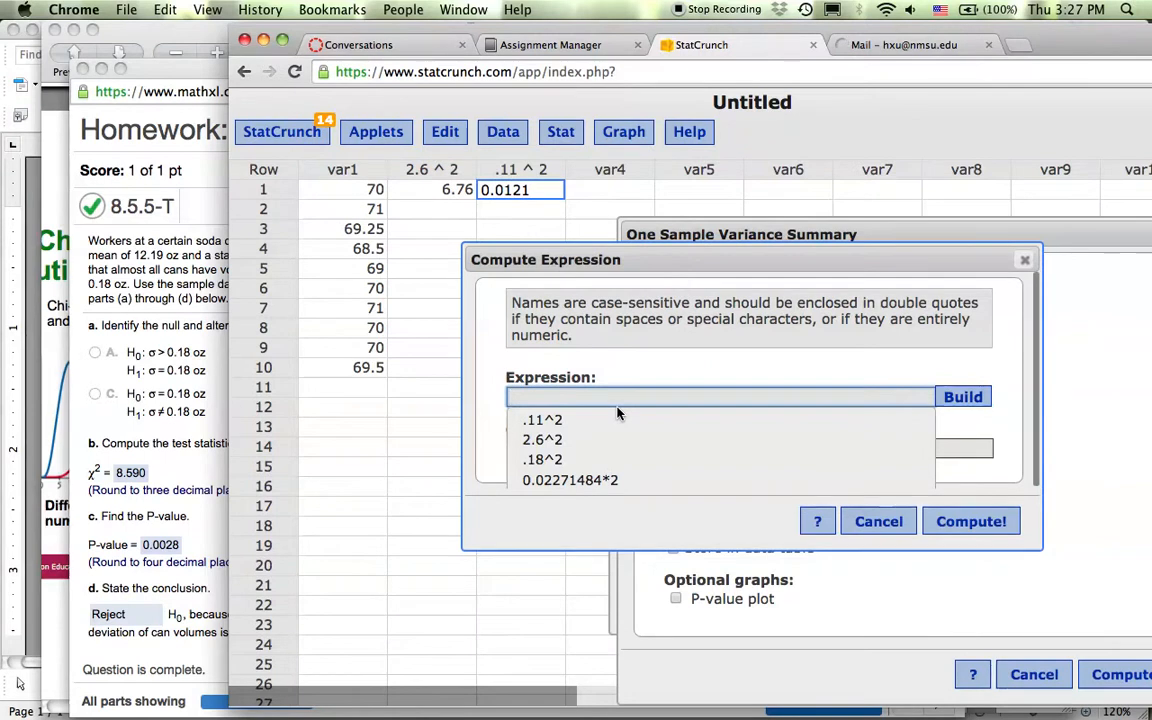
text(.18^2)
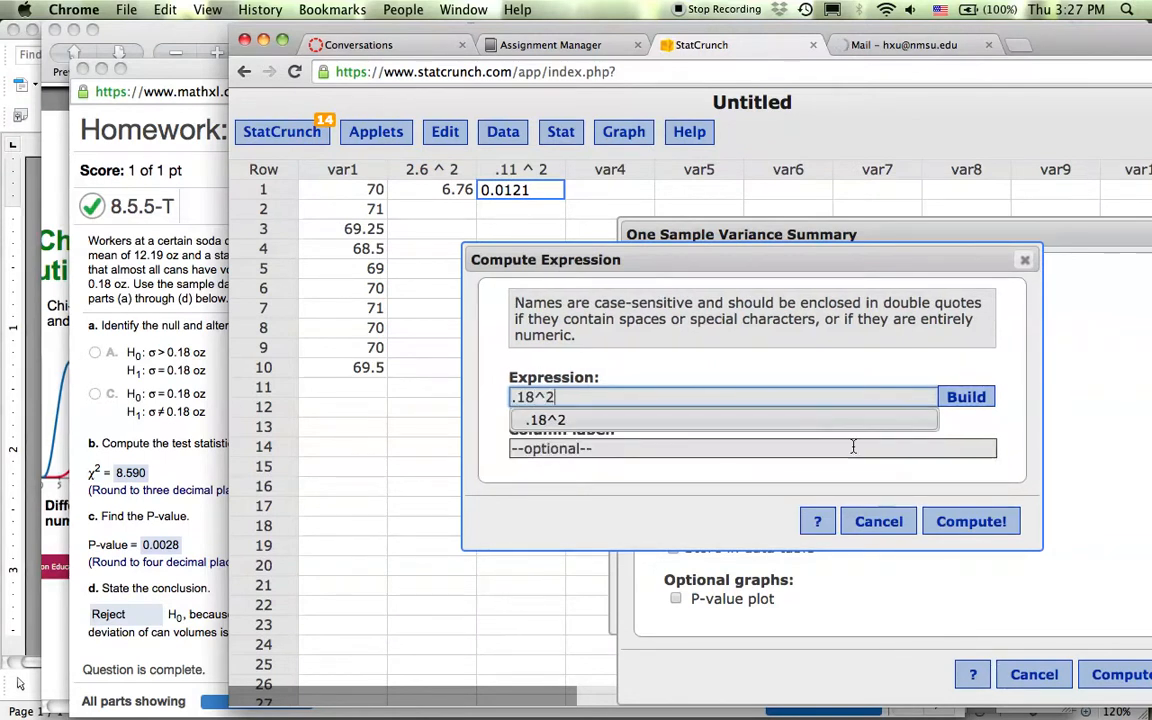
click(1005, 521)
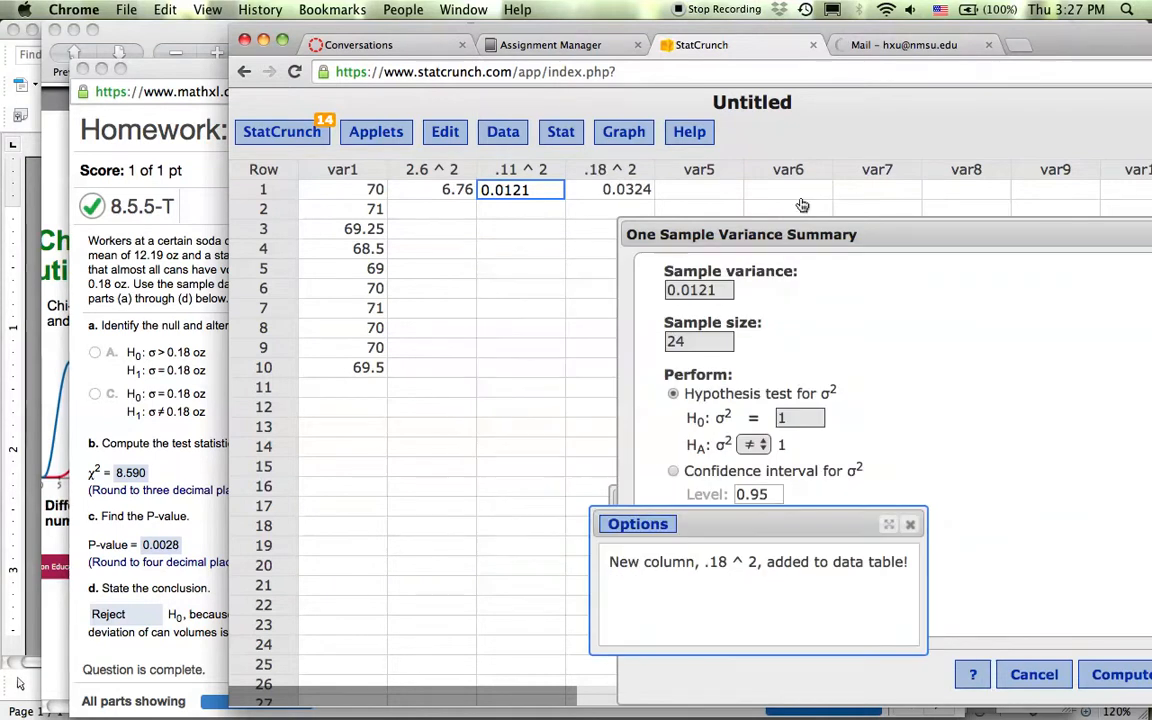
Set the hypotheses to H0 σ² = 0.0324 versus σ² < 0.0324.
click(624, 192)
key(super+c)
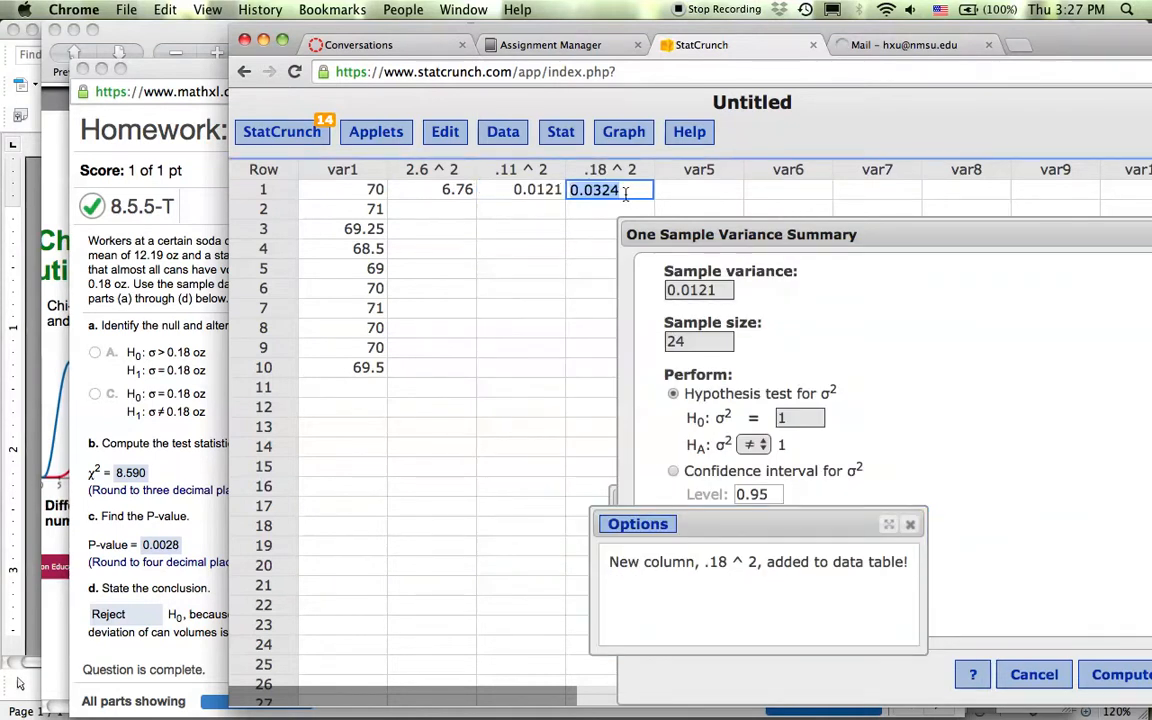
click(799, 421)
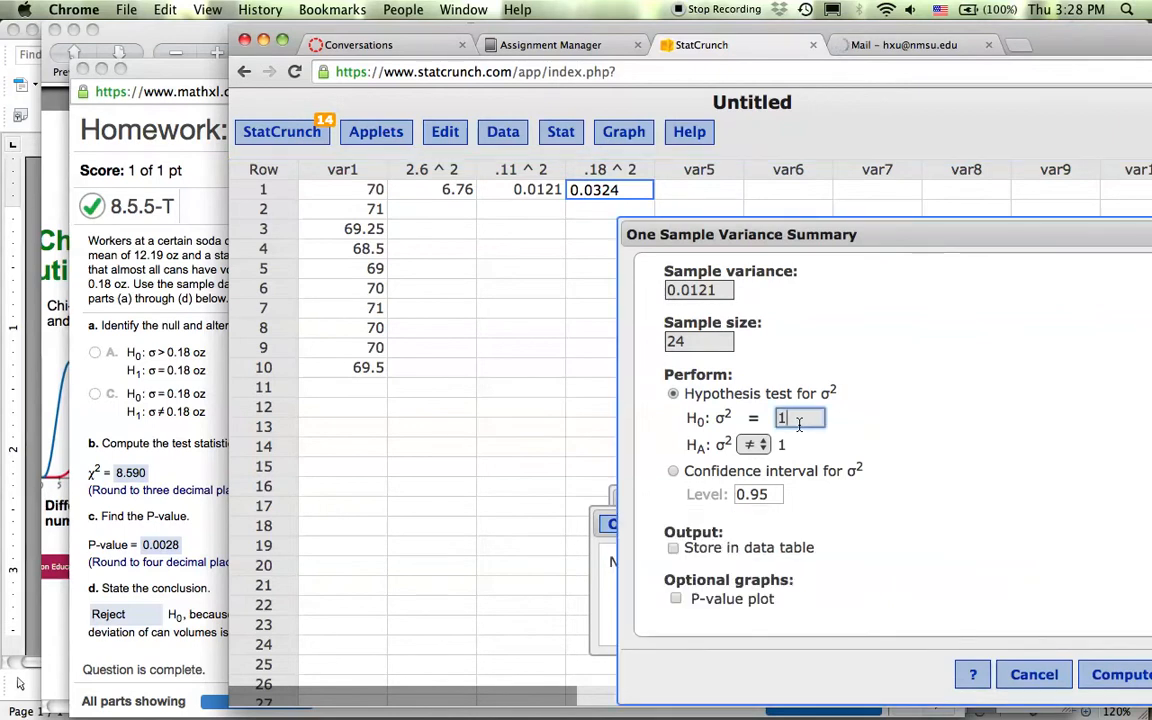
key(BackSpace)
key(super+v)
click(766, 448)
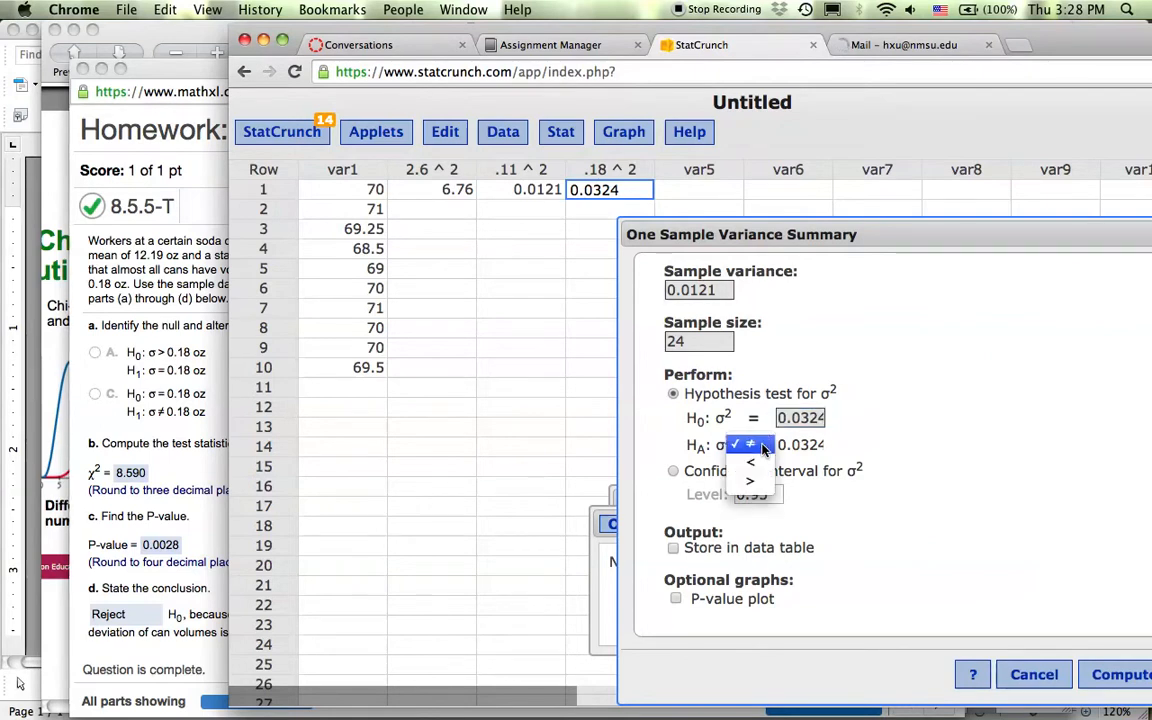
click(760, 465)
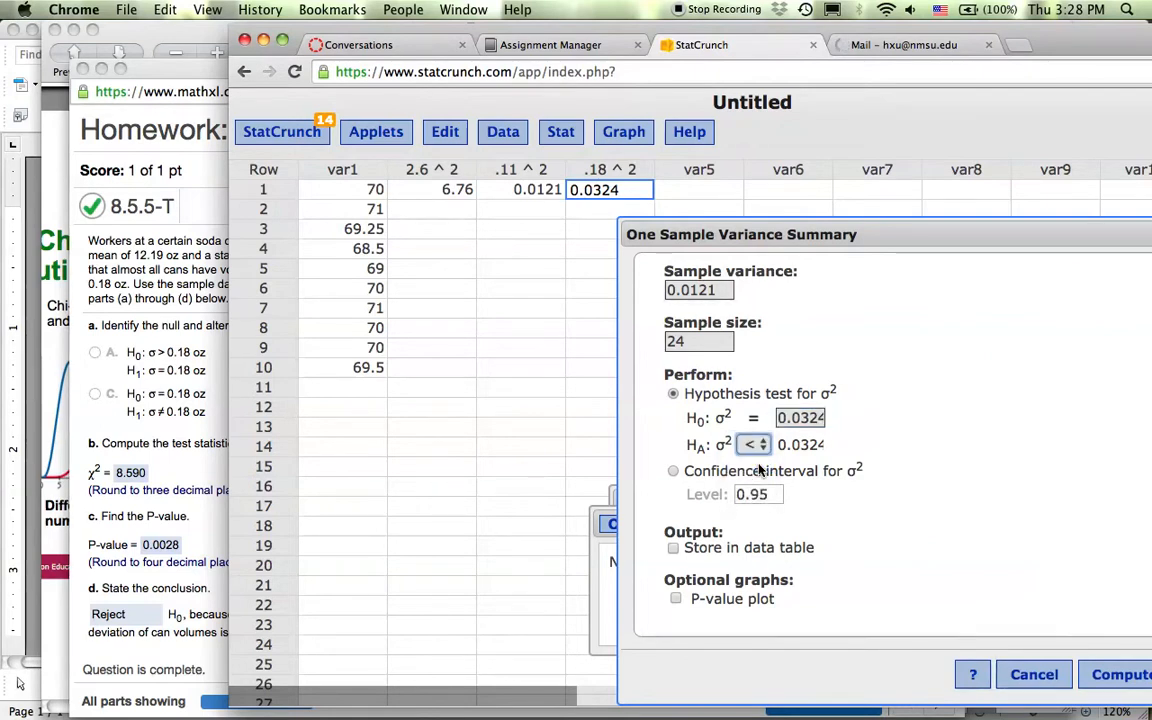
drag(938, 227, 774, 121)
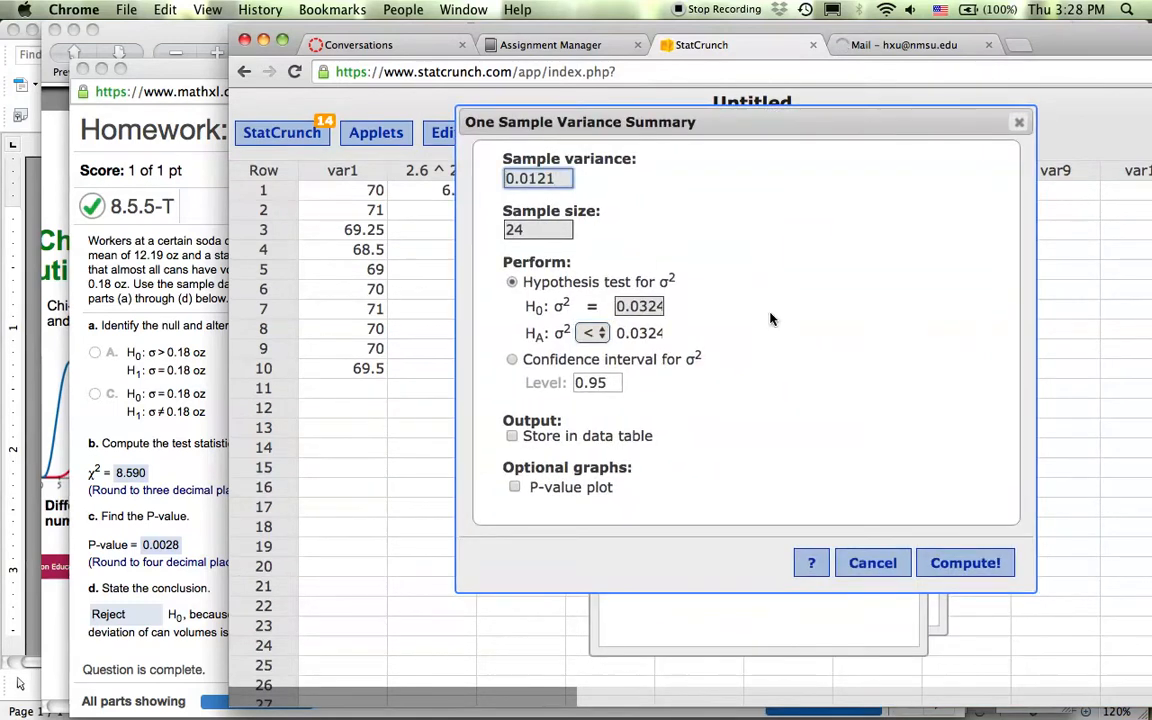
Run the test and copy the chi-square statistic 8.5895062 to the MathXL homework.
click(965, 563)
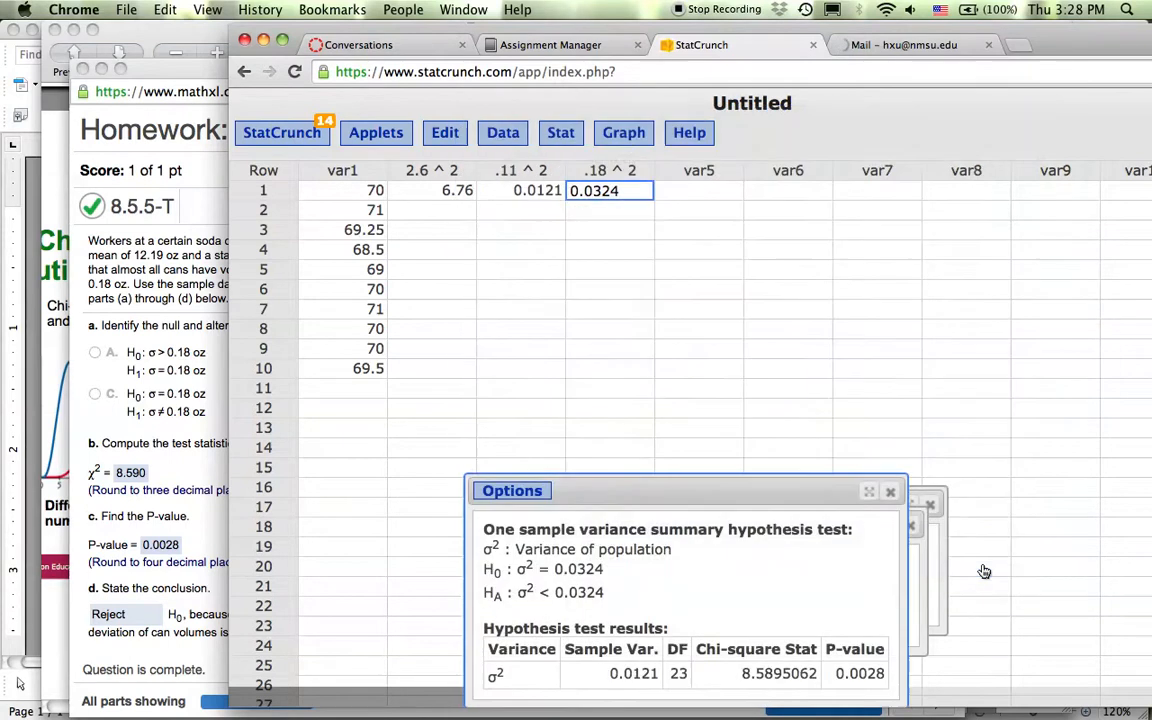
drag(722, 492, 722, 260)
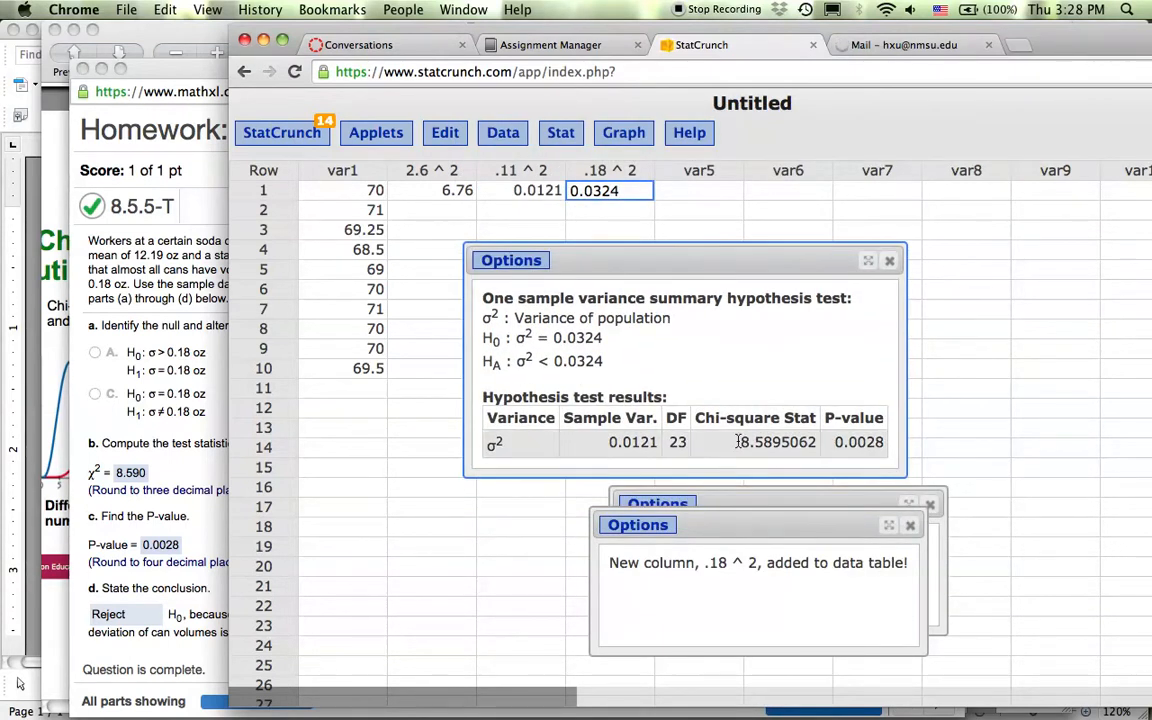
drag(738, 442, 812, 442)
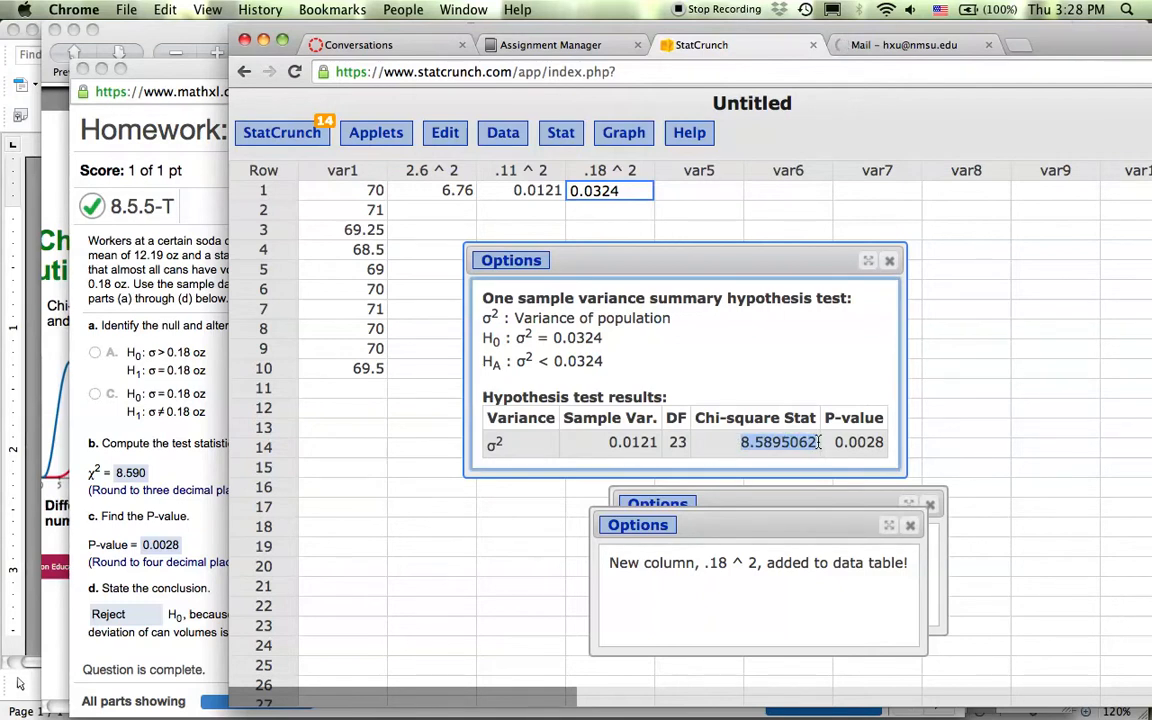
click(186, 460)
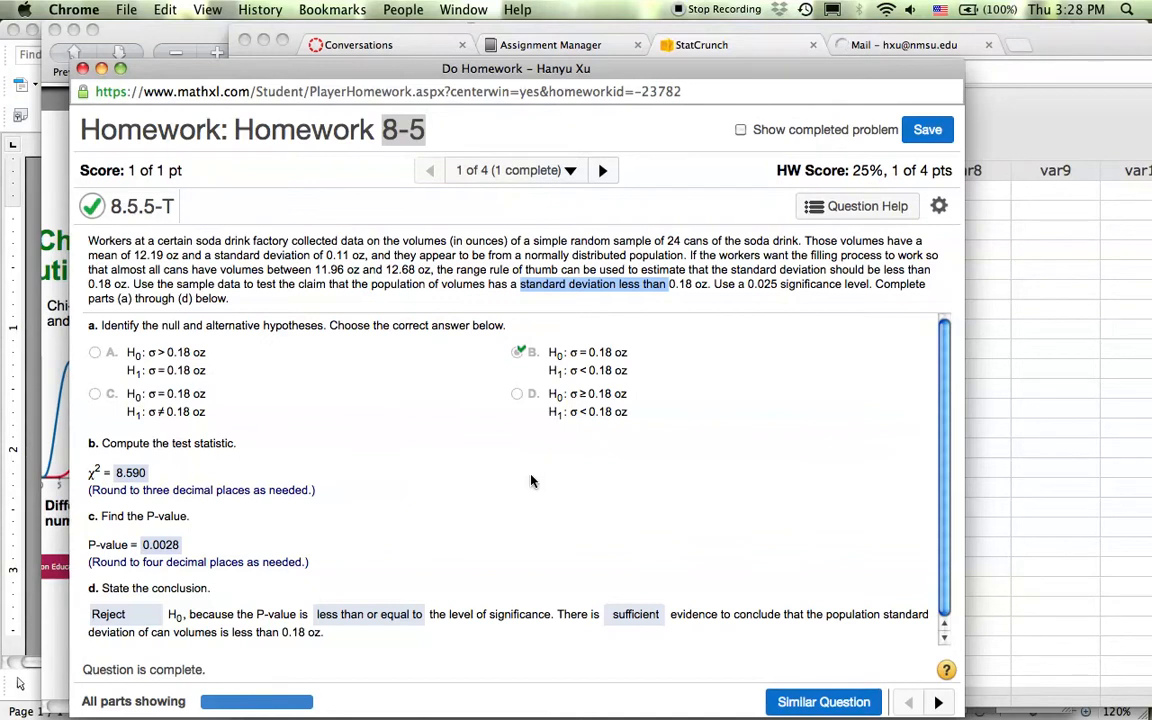
Copy the P-value 0.0028 from the results back to the MathXL homework.
key(F3)
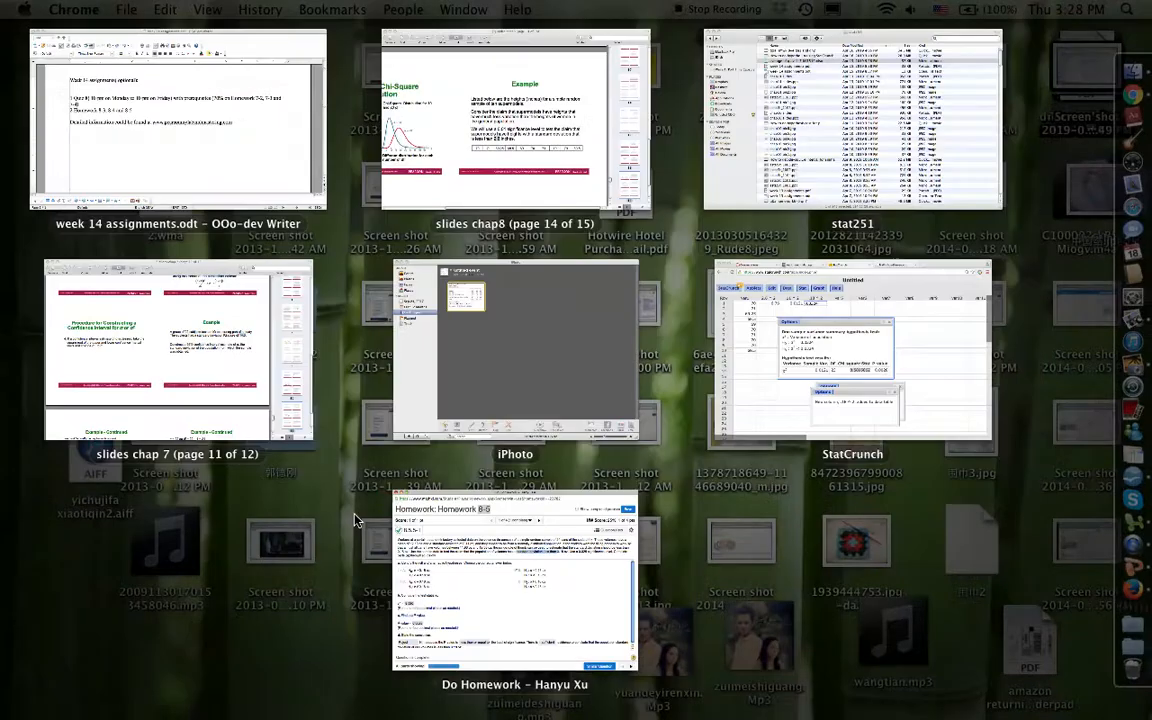
click(848, 404)
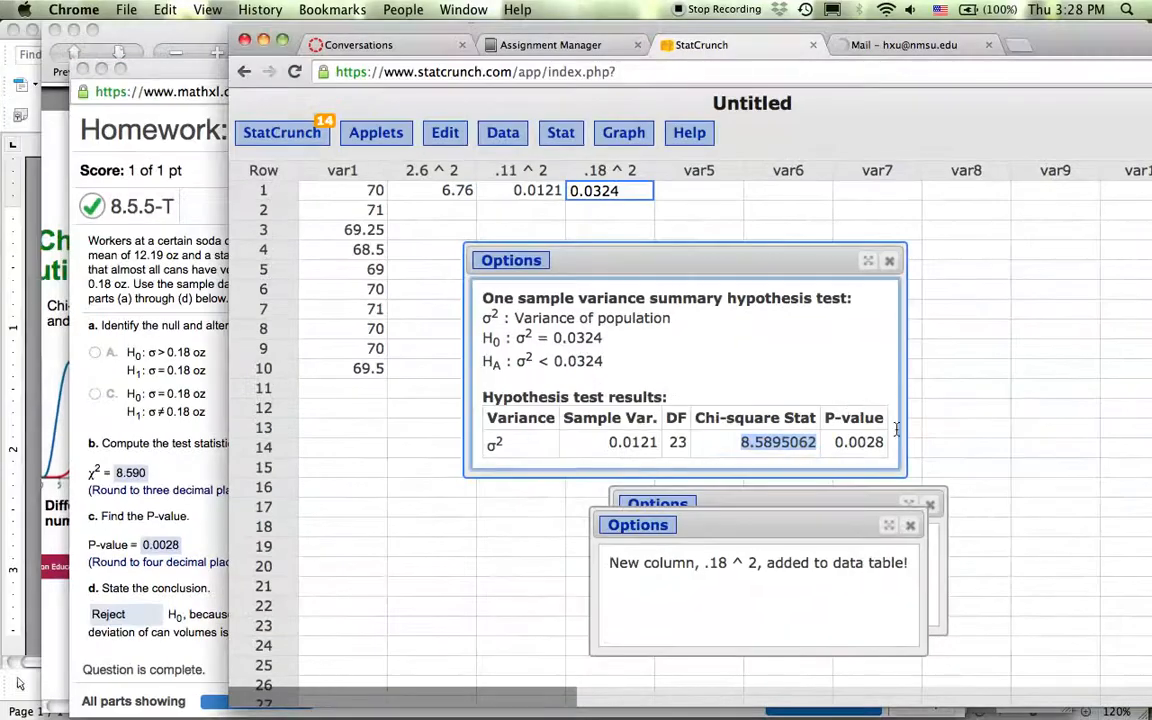
click(836, 445)
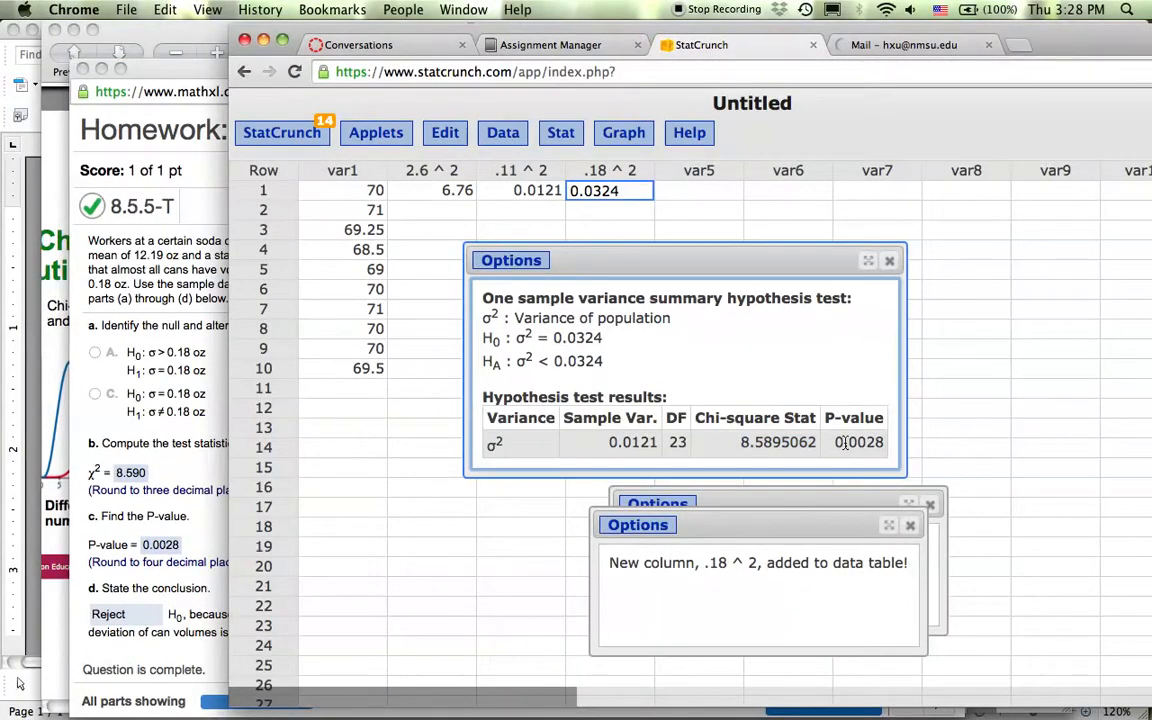
double_click(862, 441)
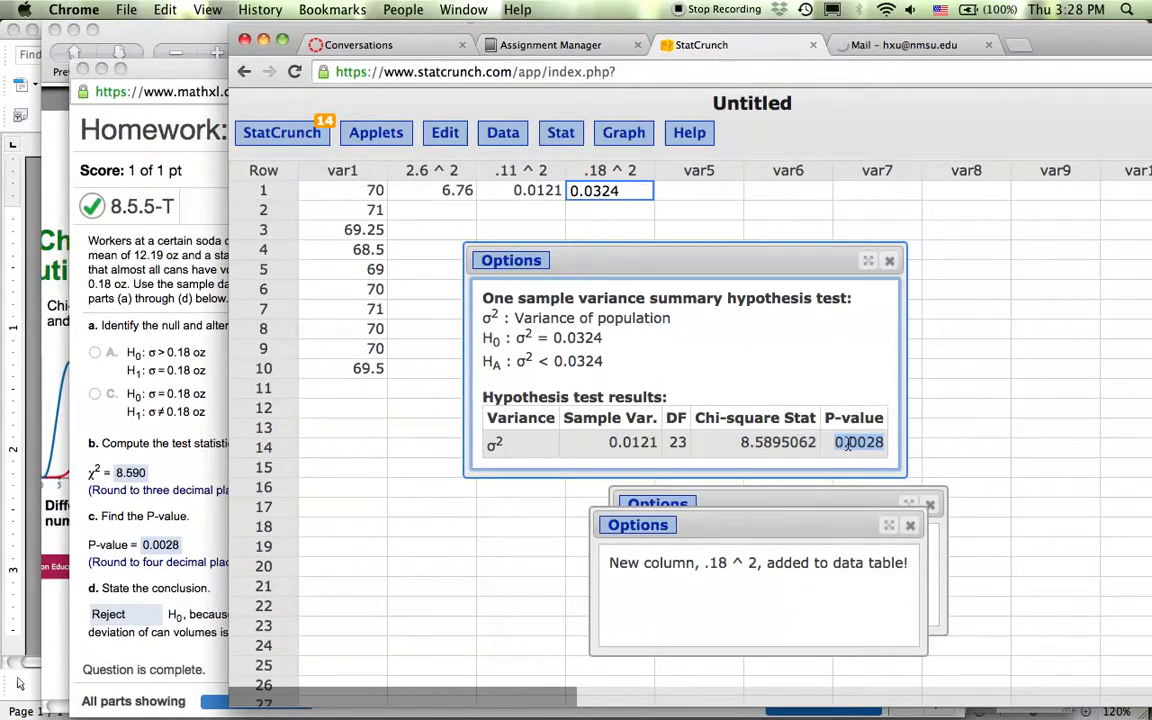
click(198, 543)
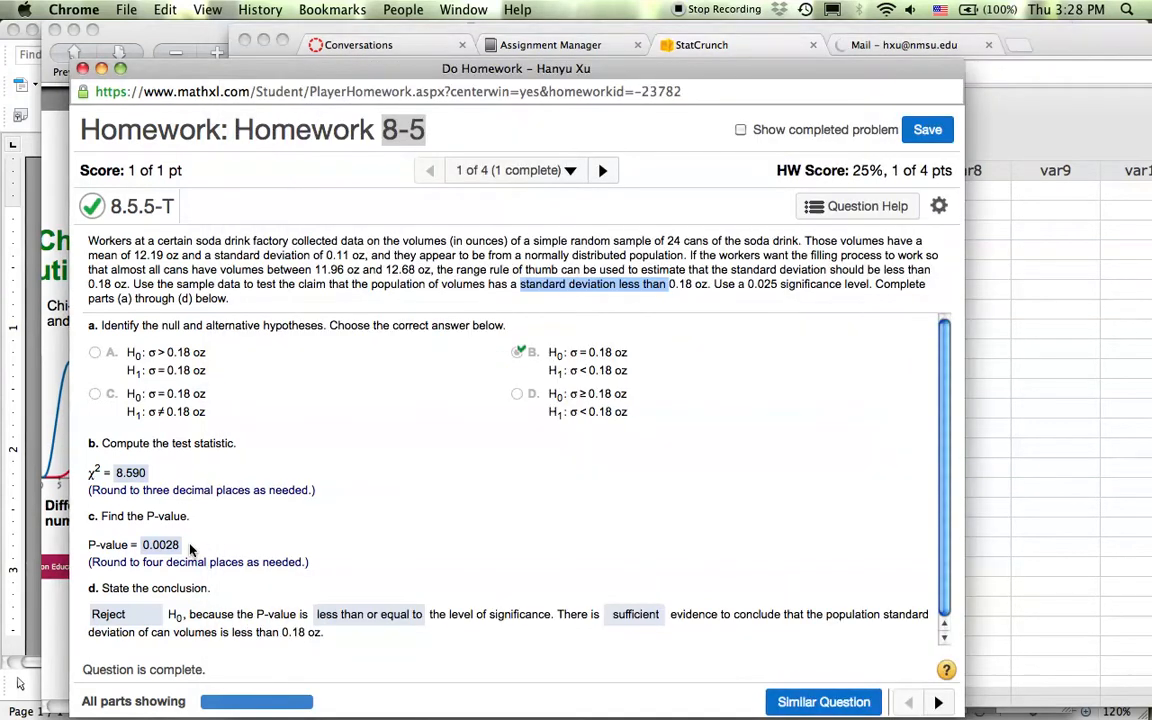